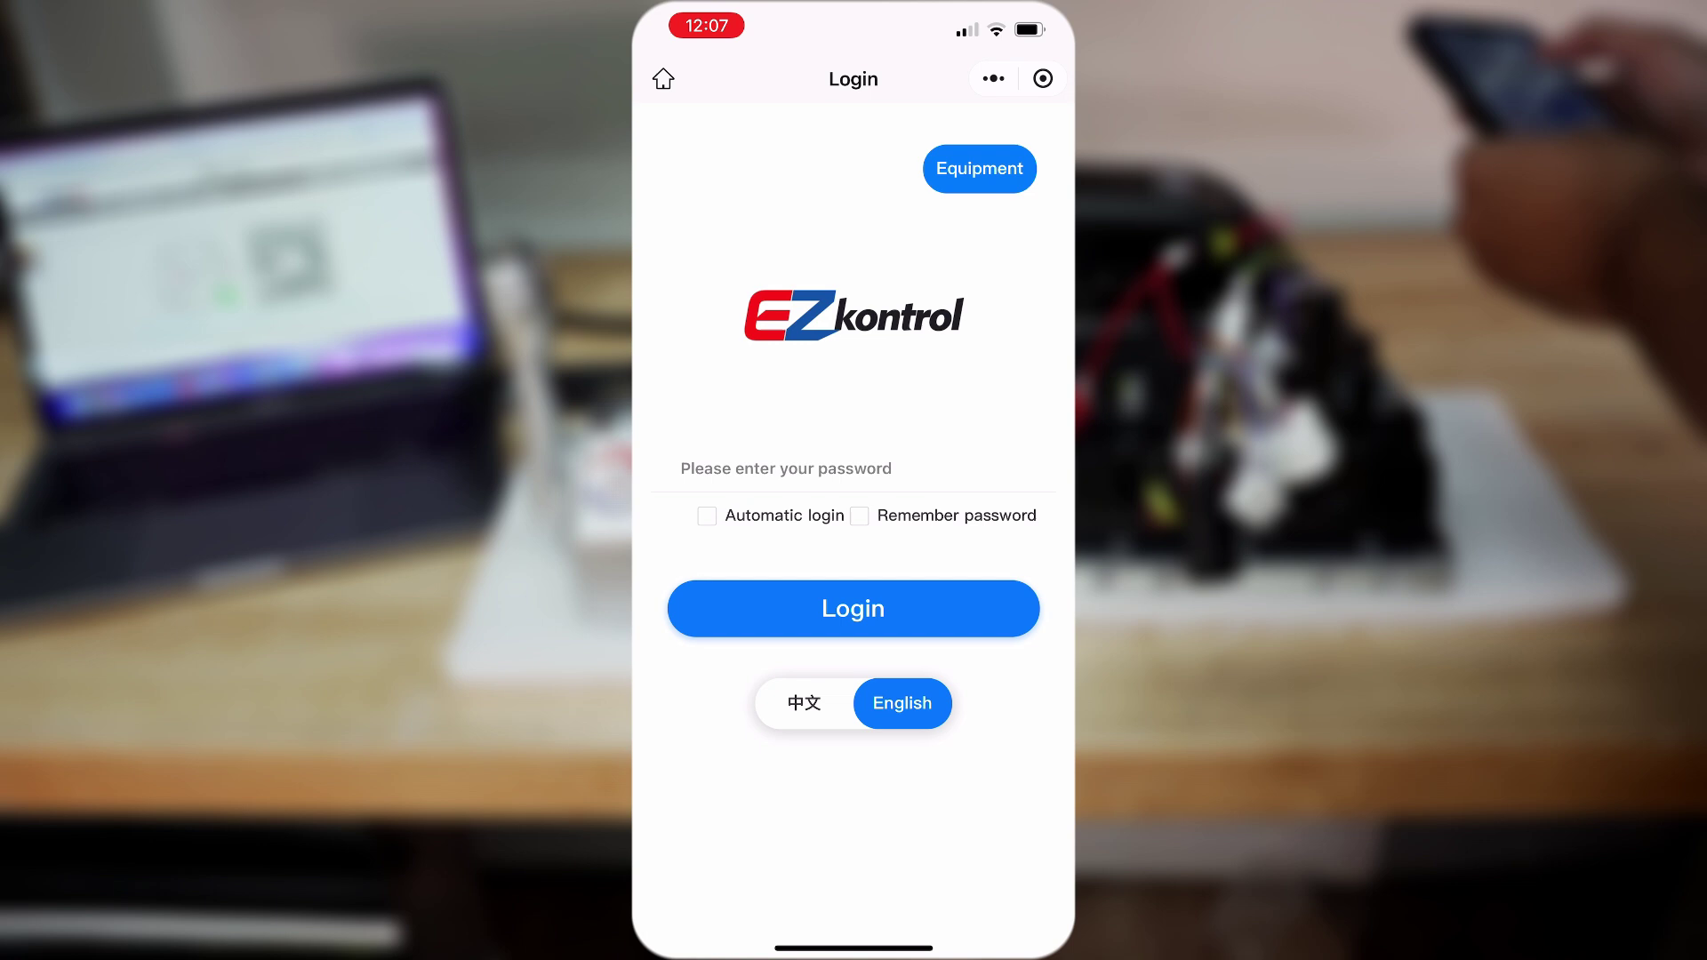
pyautogui.click(786, 468)
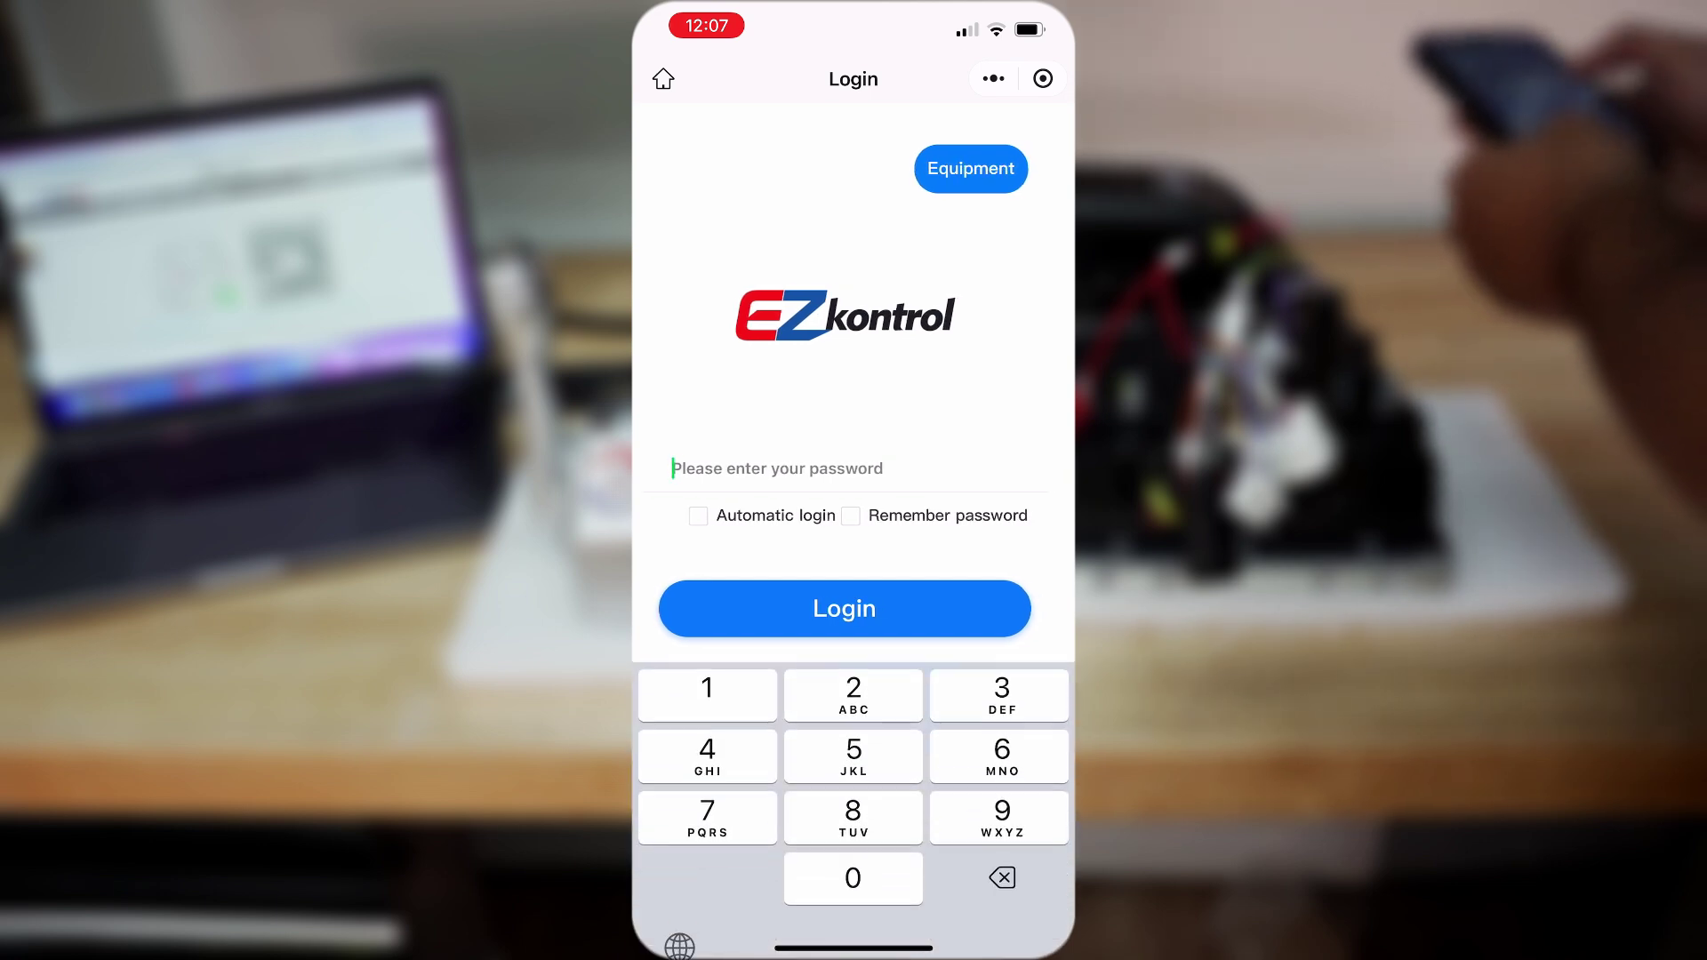
pyautogui.write('202')
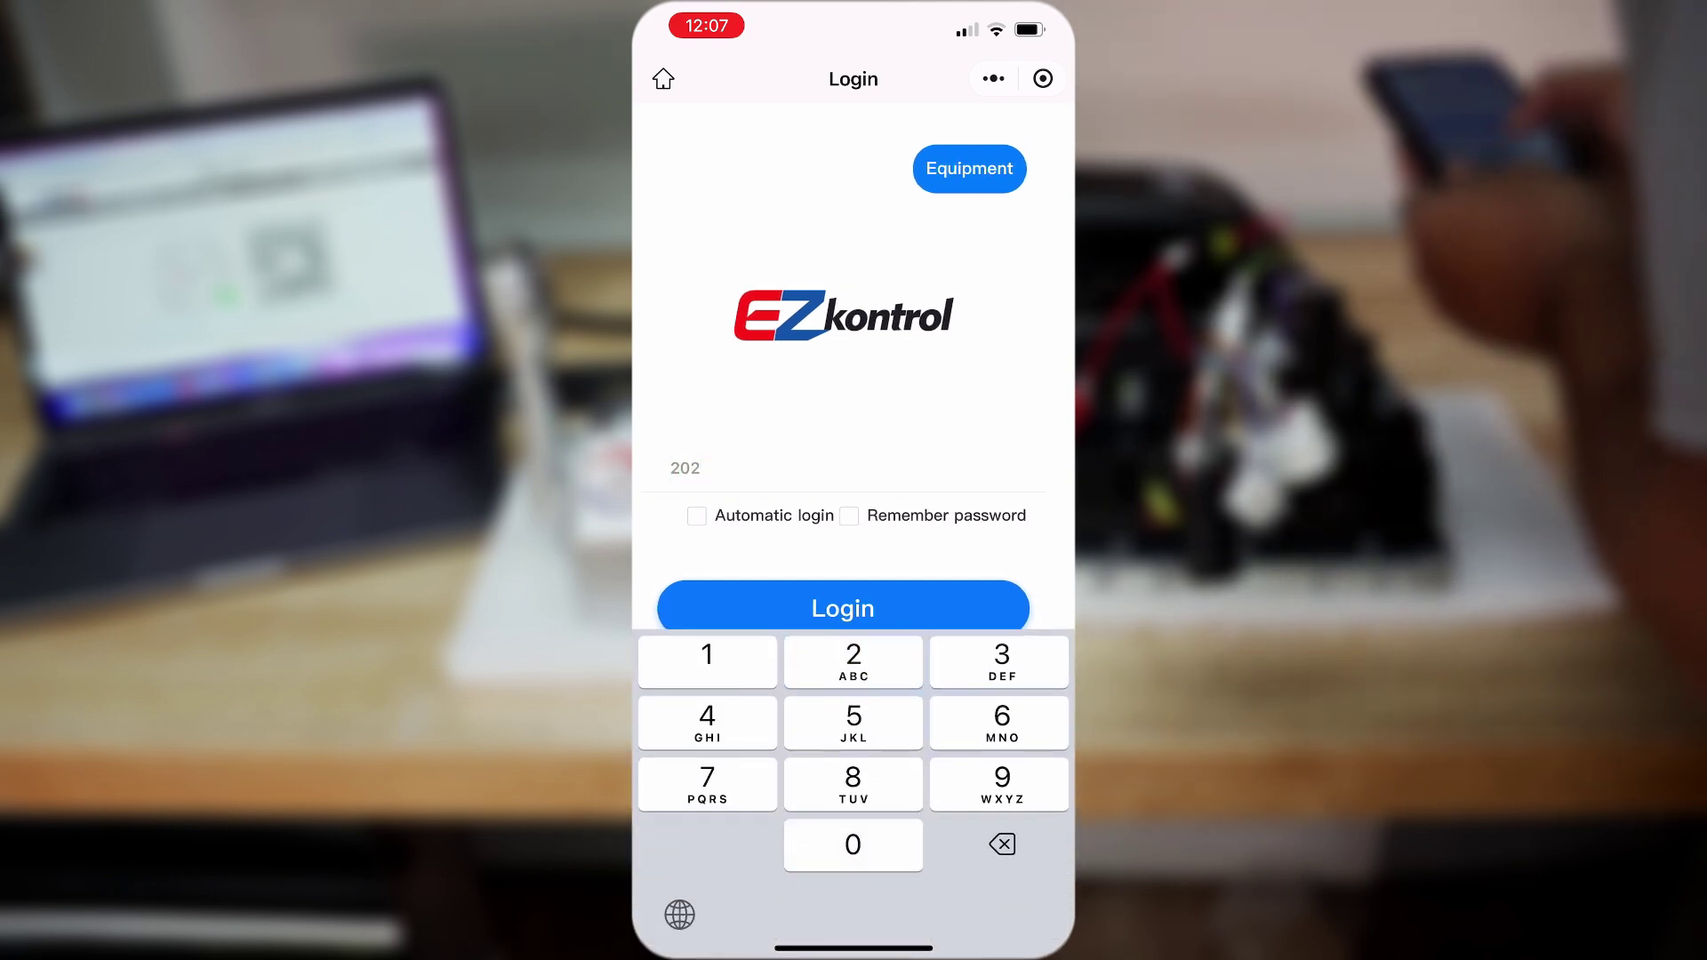
pyautogui.write('40')
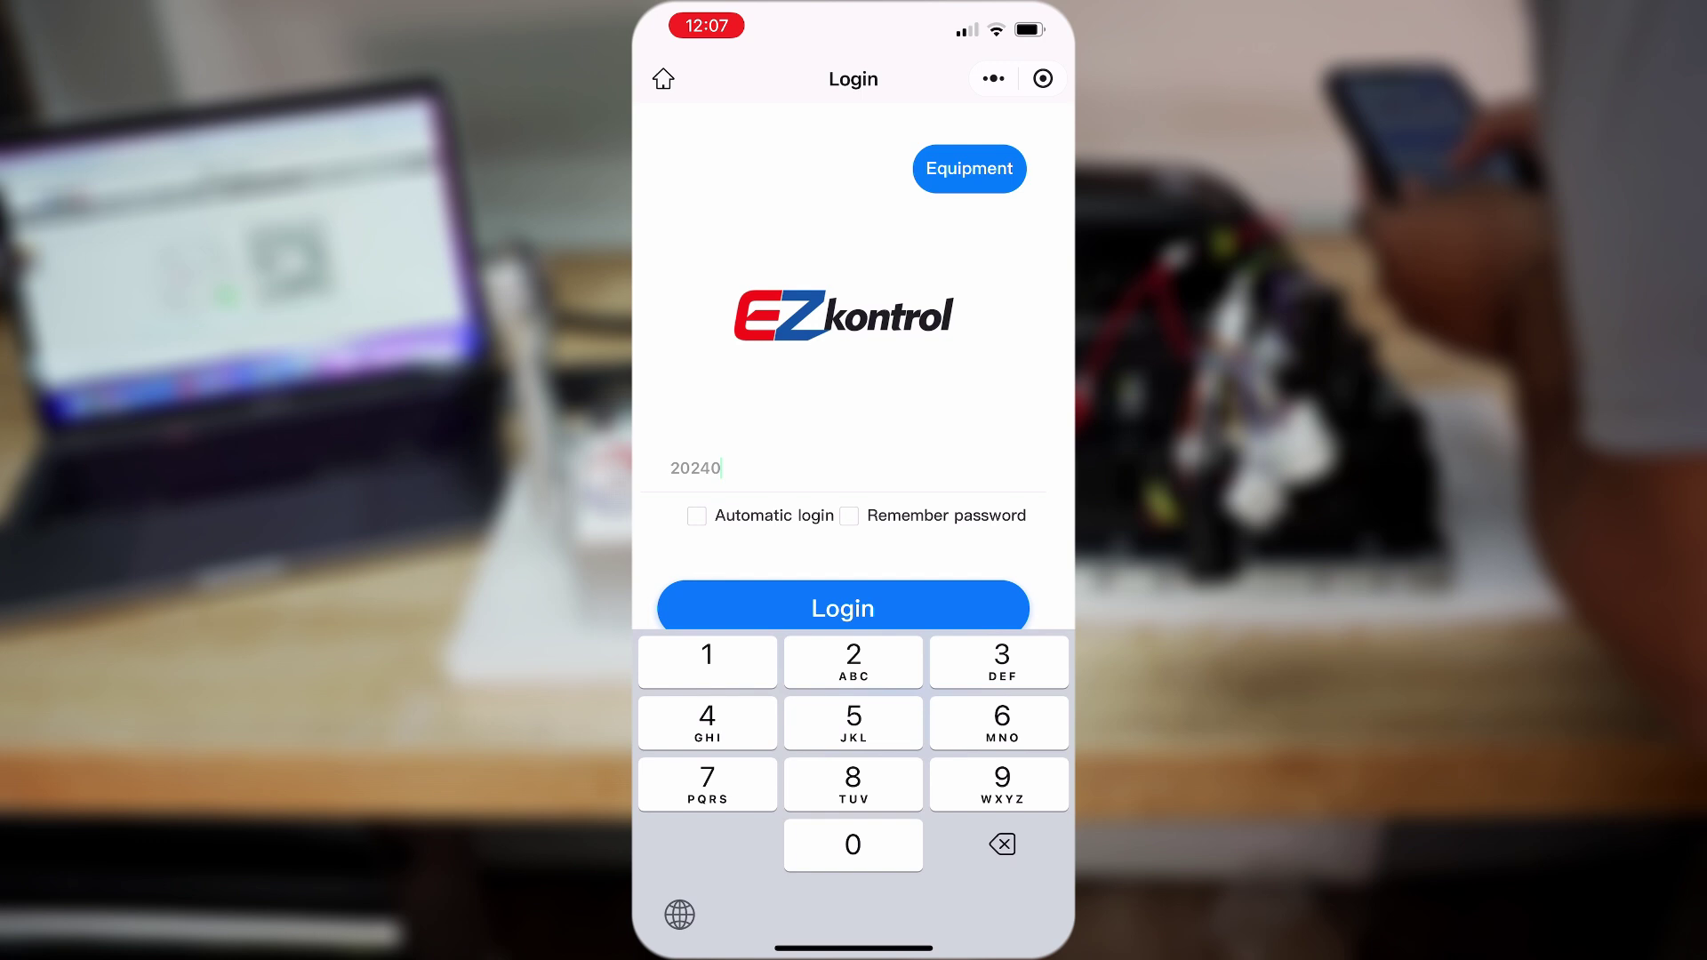
pyautogui.write('40')
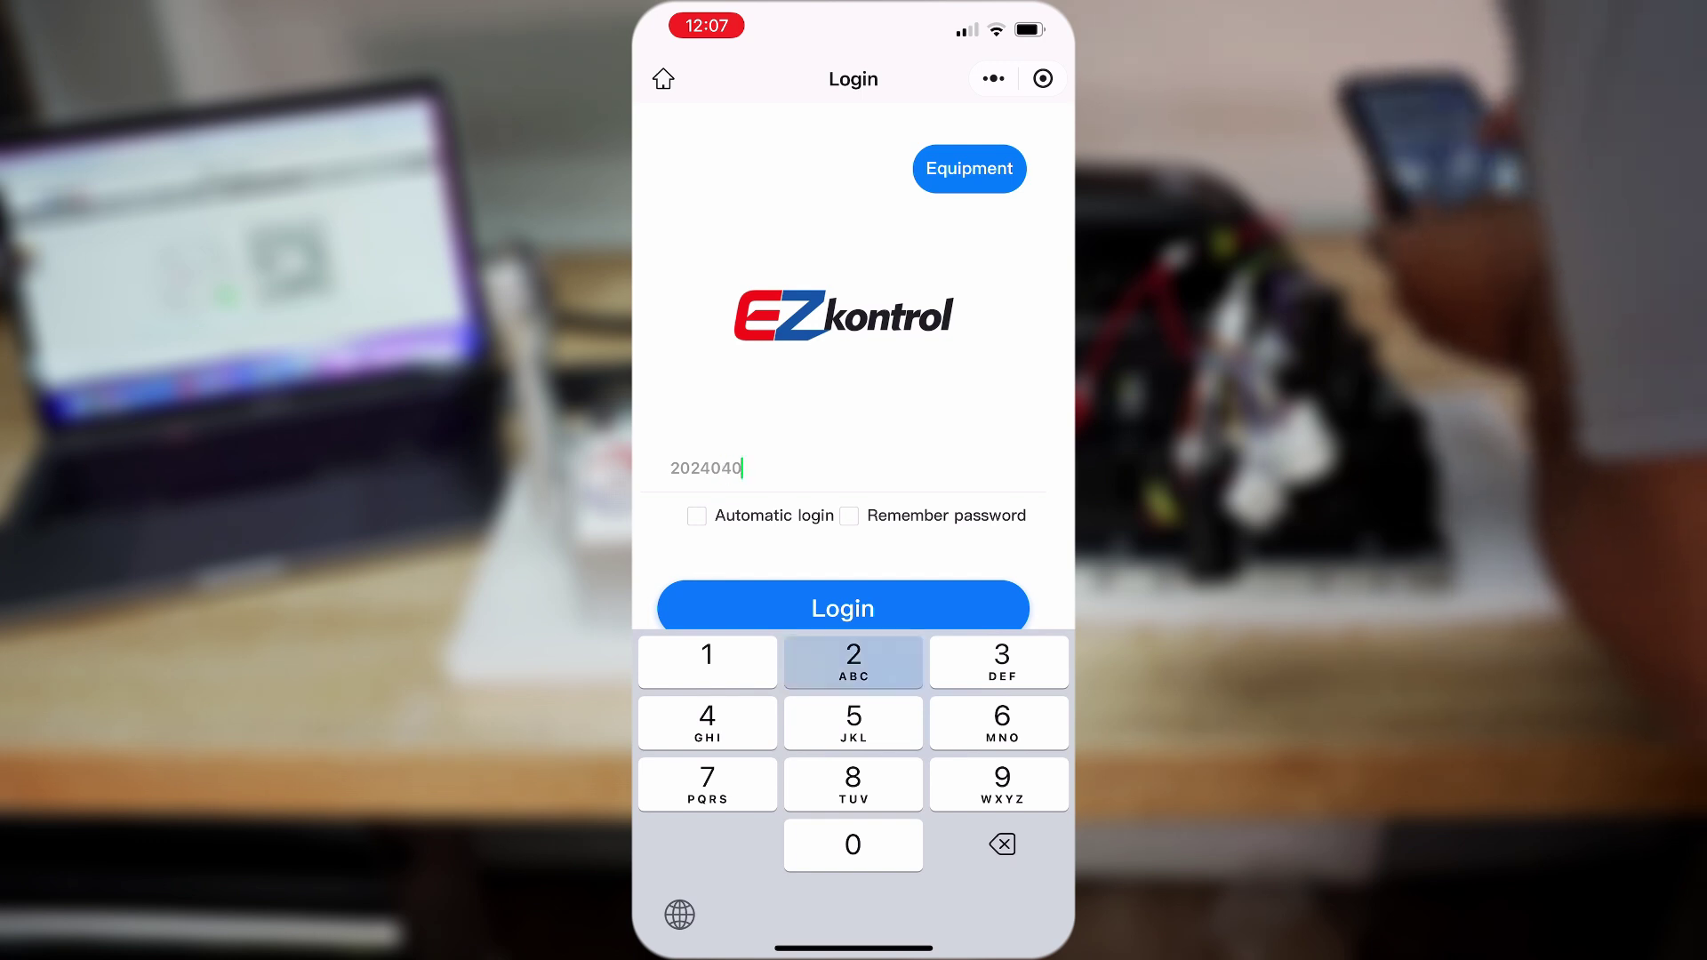
pyautogui.write('25')
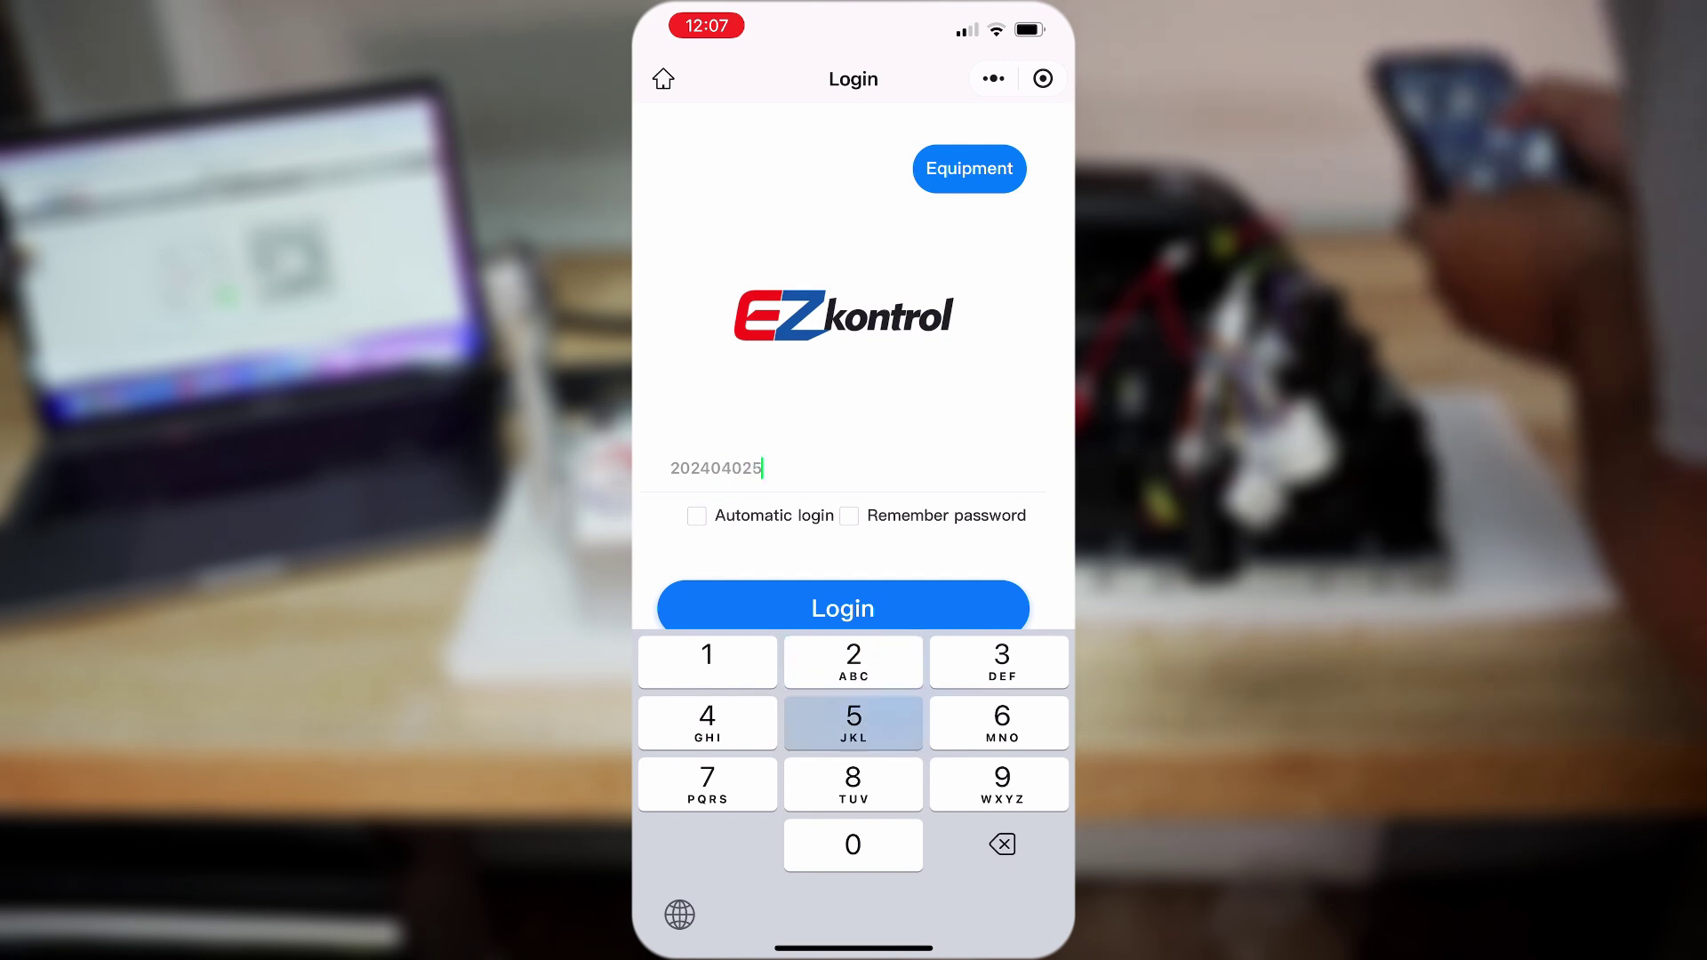
pyautogui.write('3')
pyautogui.click(842, 608)
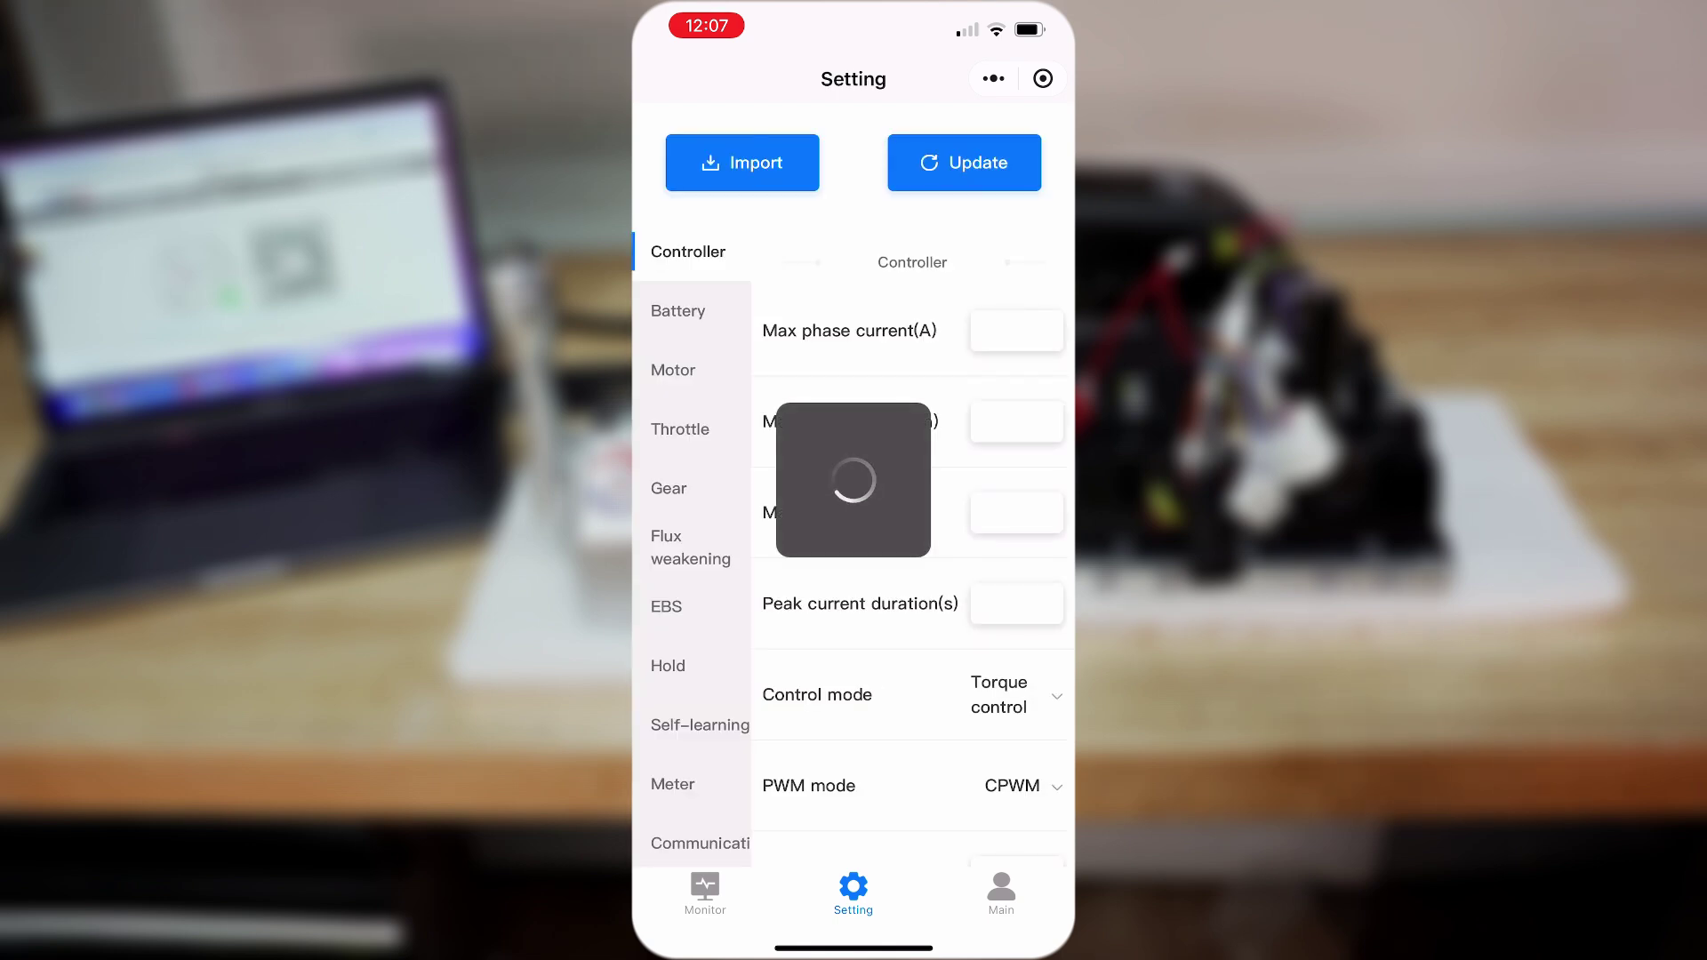
# - Show the Throttle settings and switch Throttle type to General, then back to Joystick-Y
pyautogui.click(680, 429)
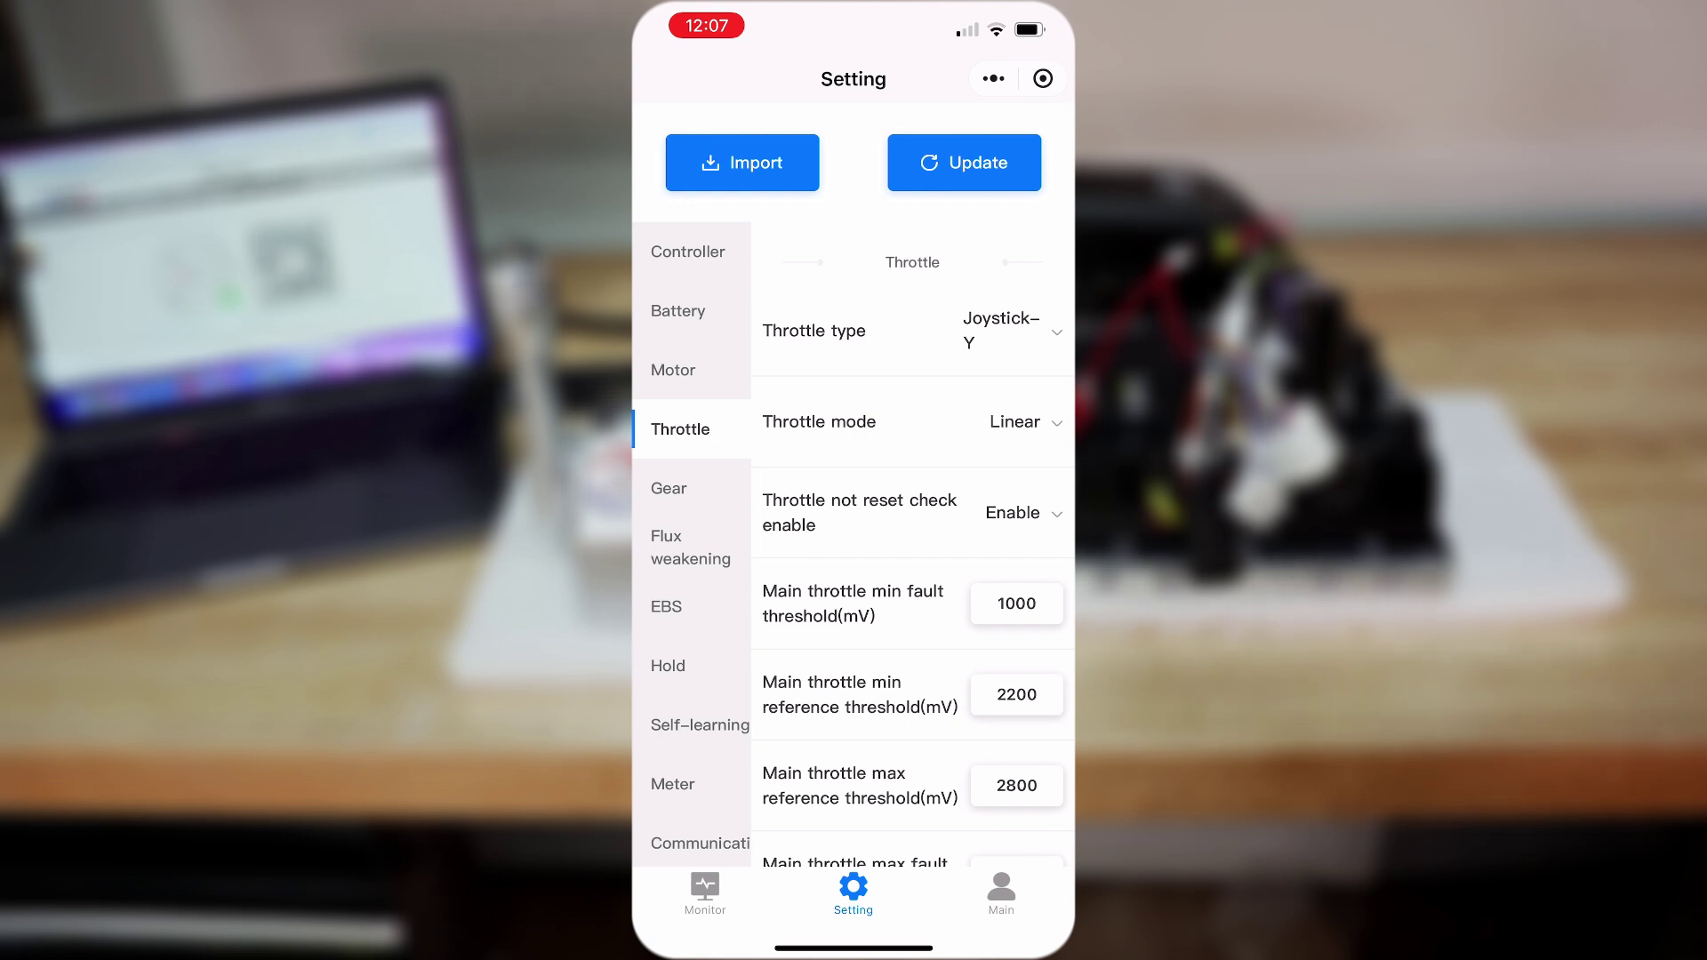
pyautogui.click(1009, 330)
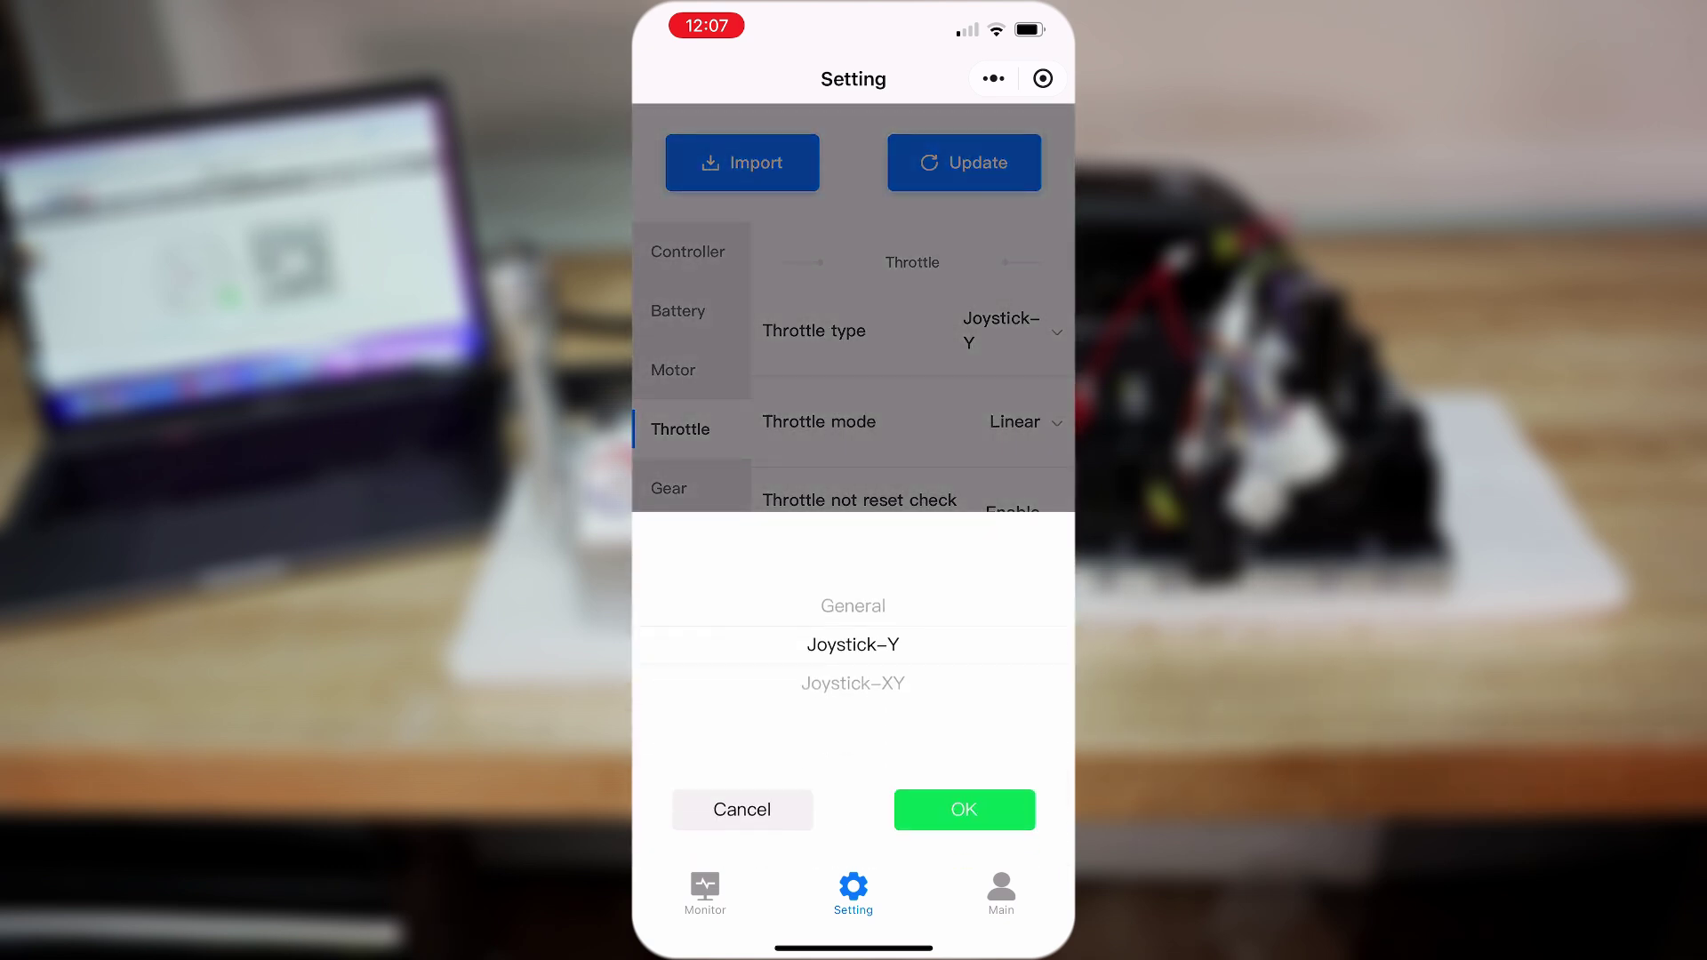
pyautogui.click(964, 809)
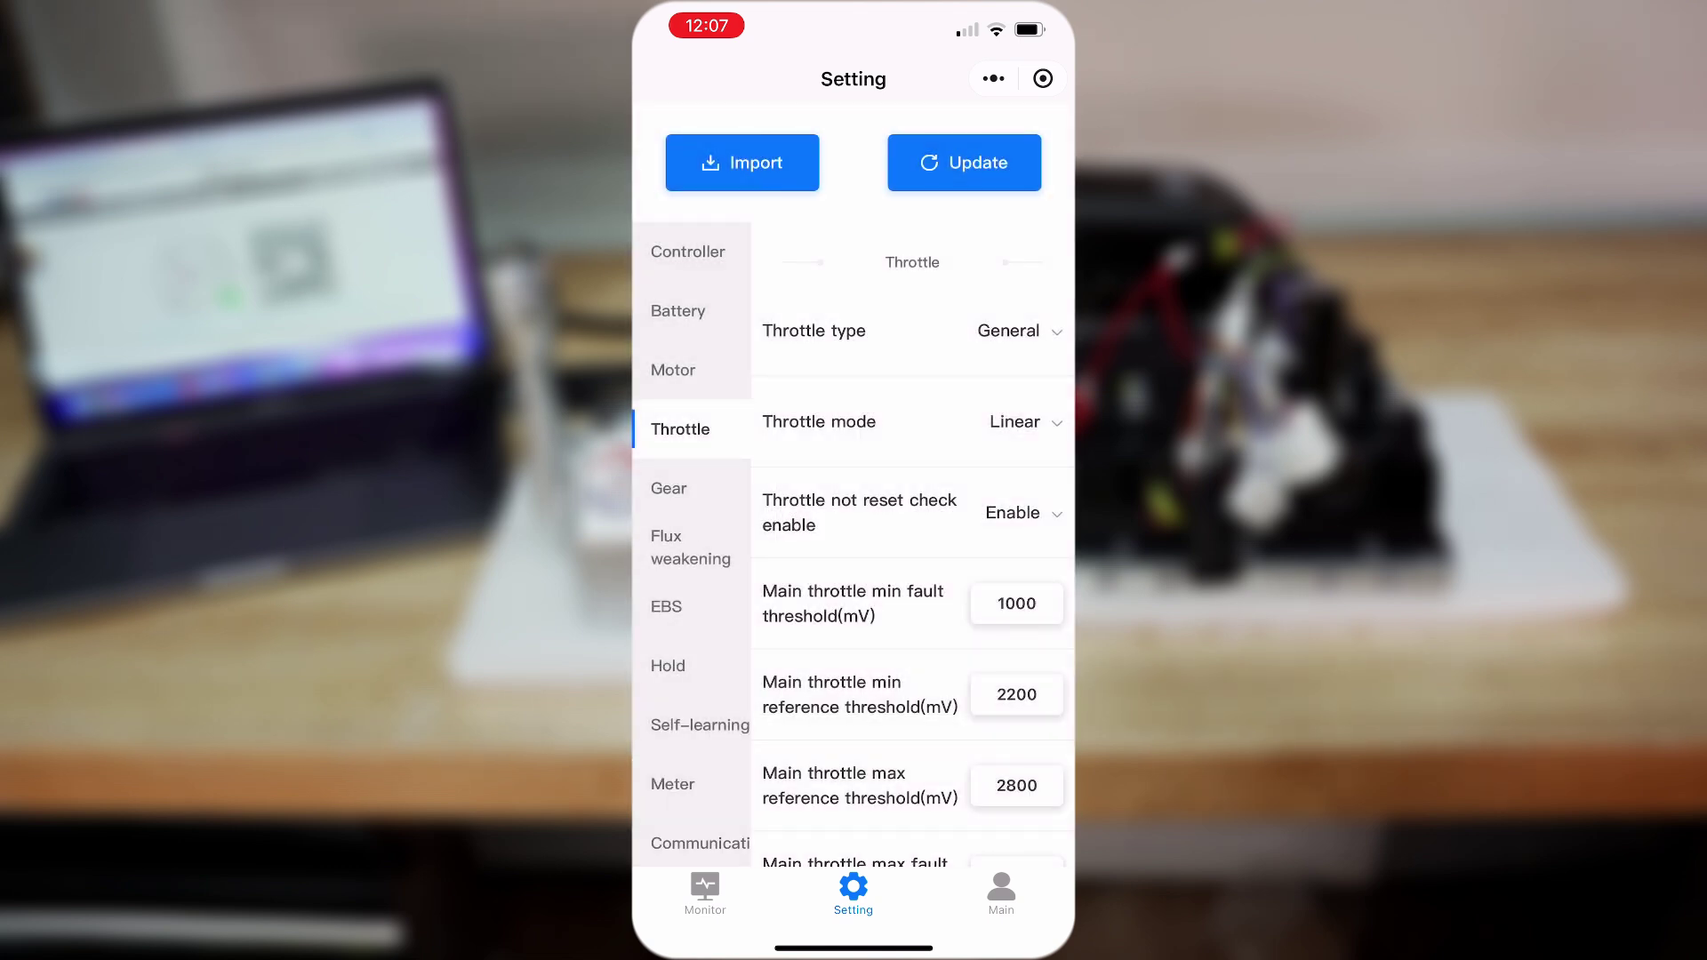
pyautogui.click(1009, 331)
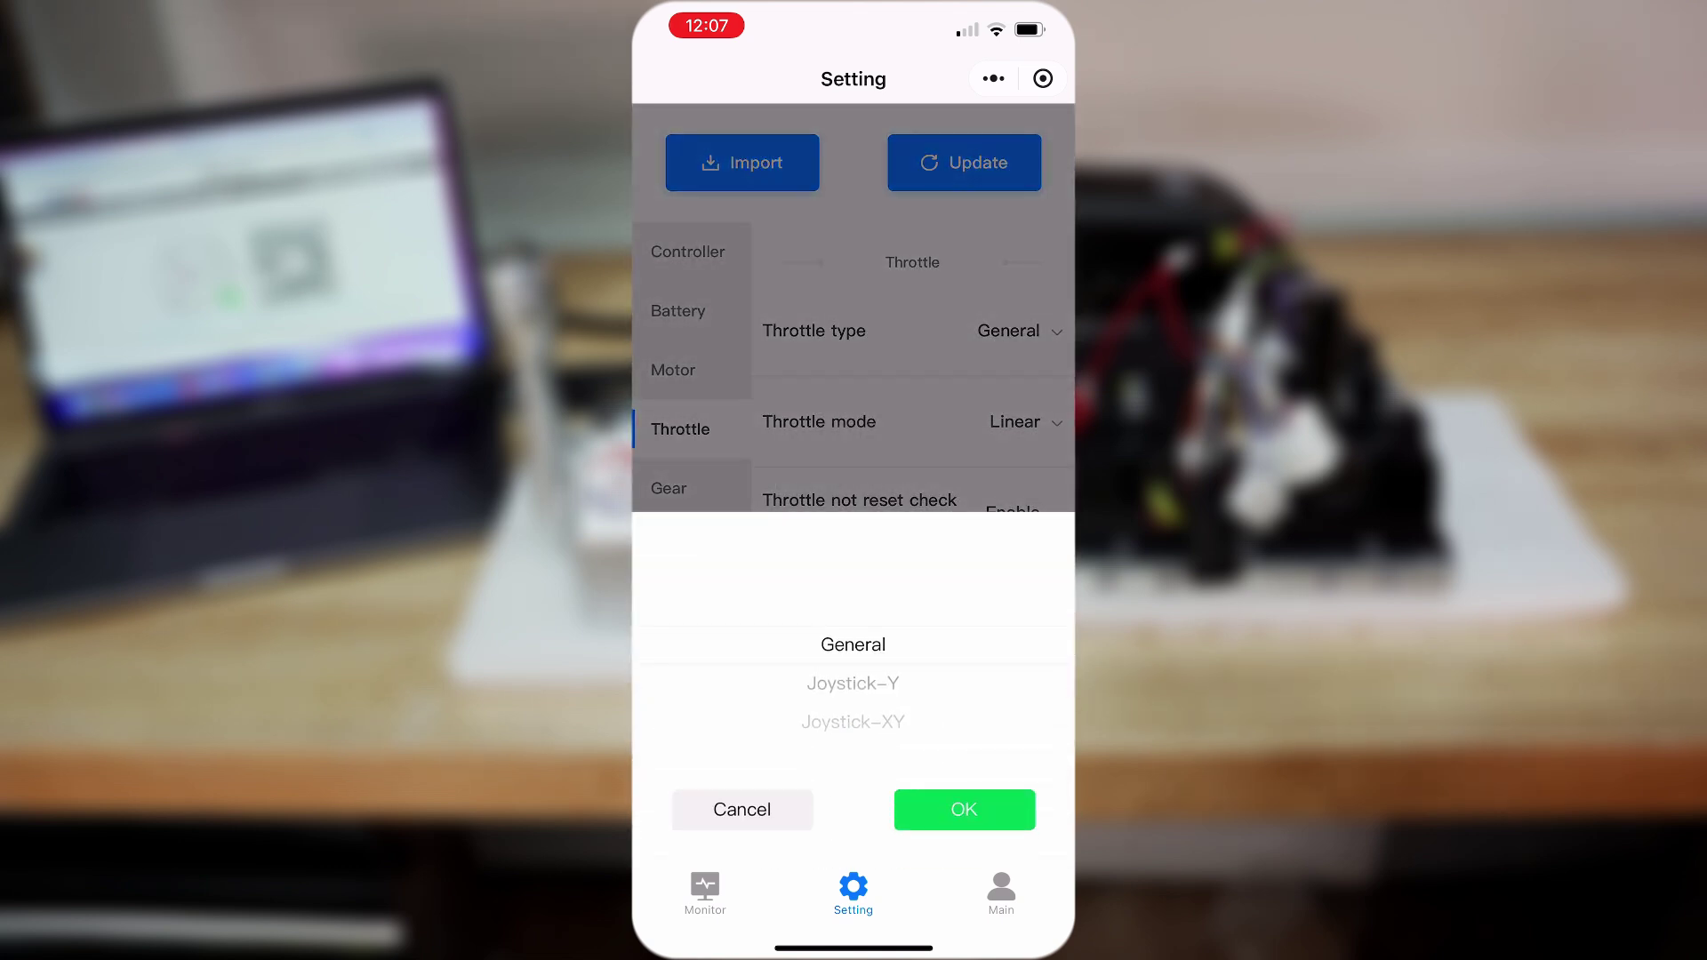
pyautogui.click(964, 809)
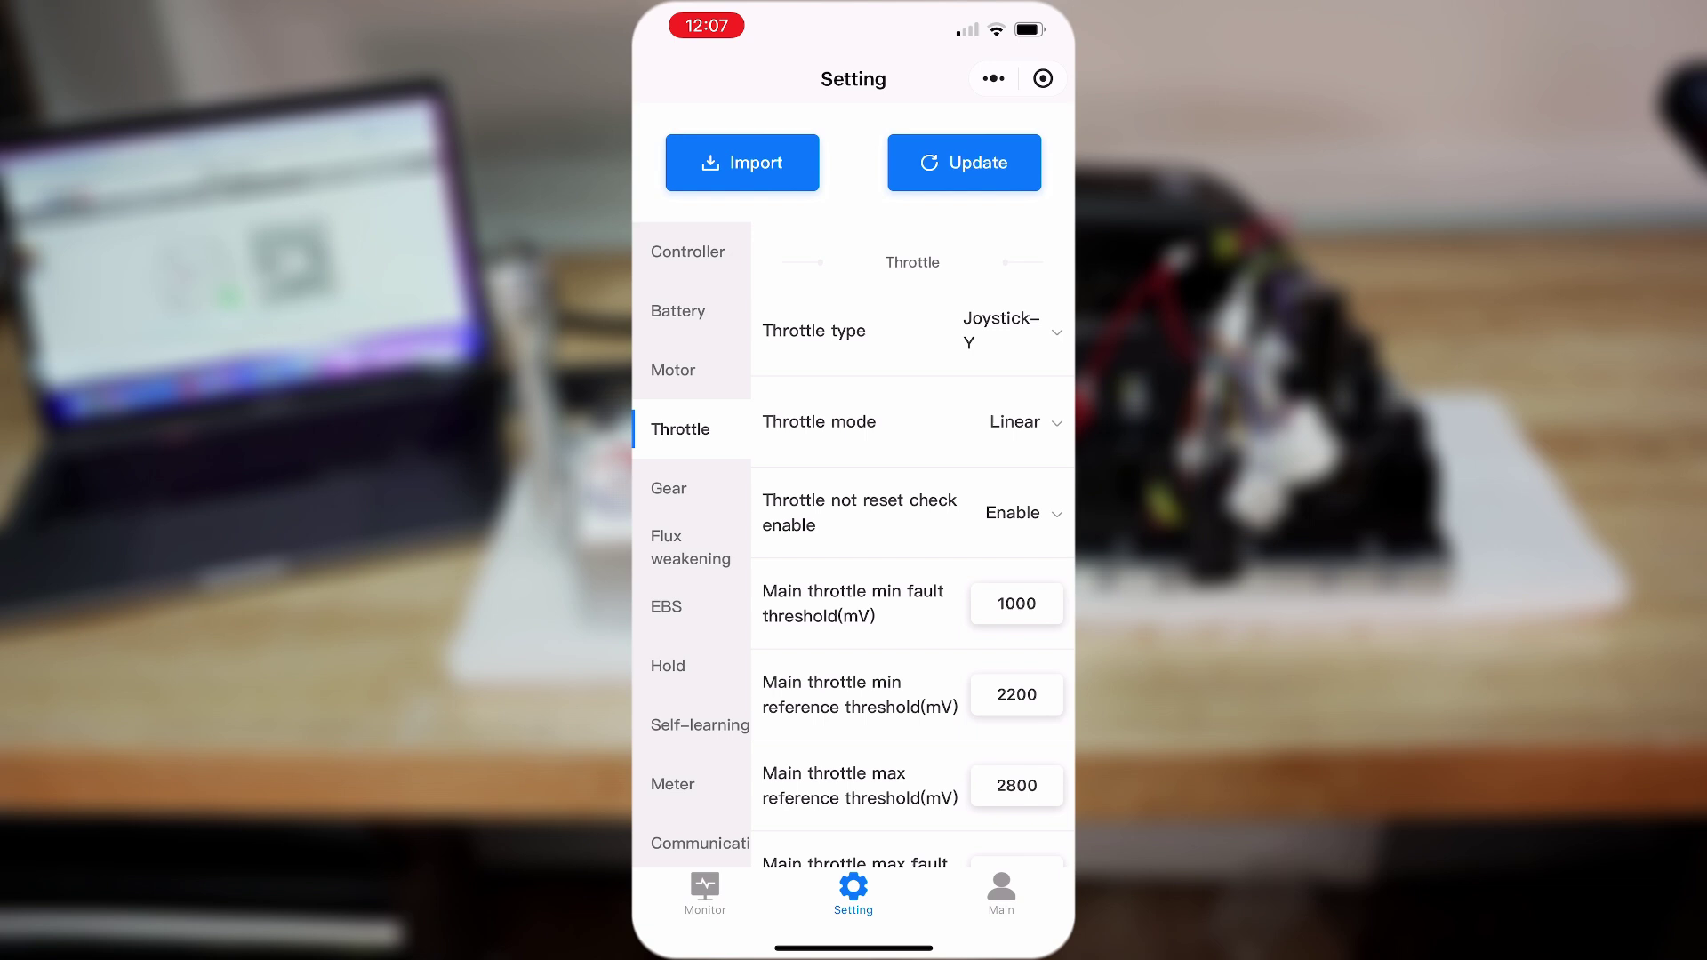
# - Set the main throttle min fault threshold to 1000 mV
pyautogui.scroll(-2, 912, 552)
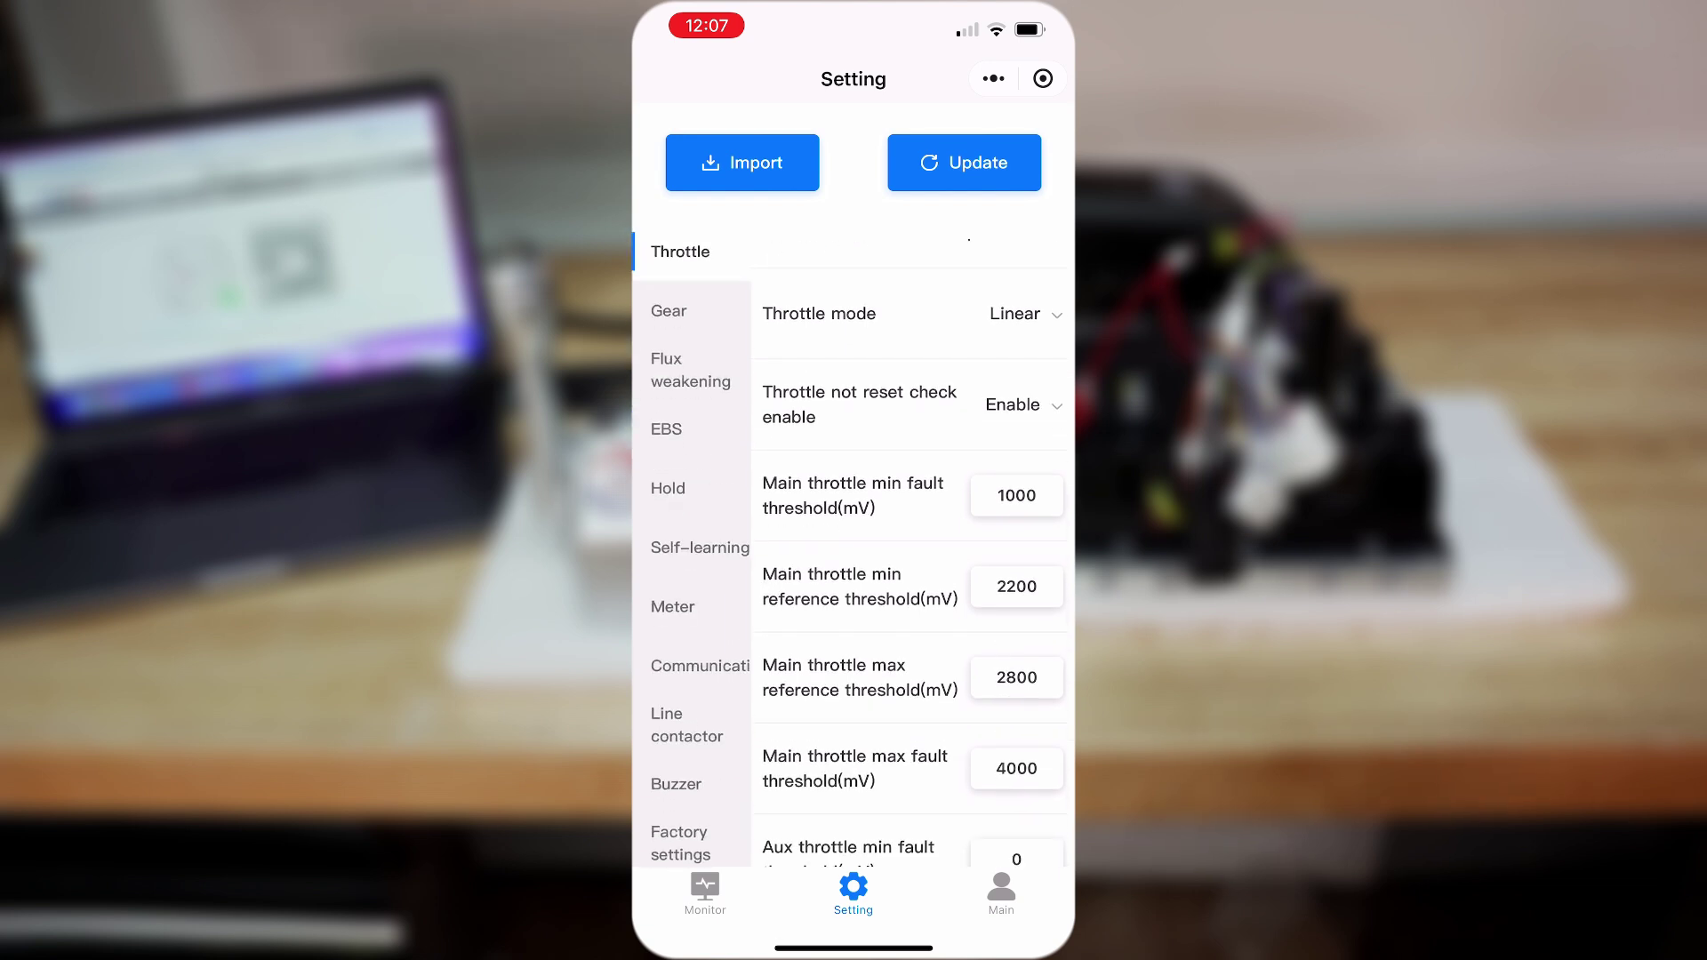
pyautogui.click(1016, 495)
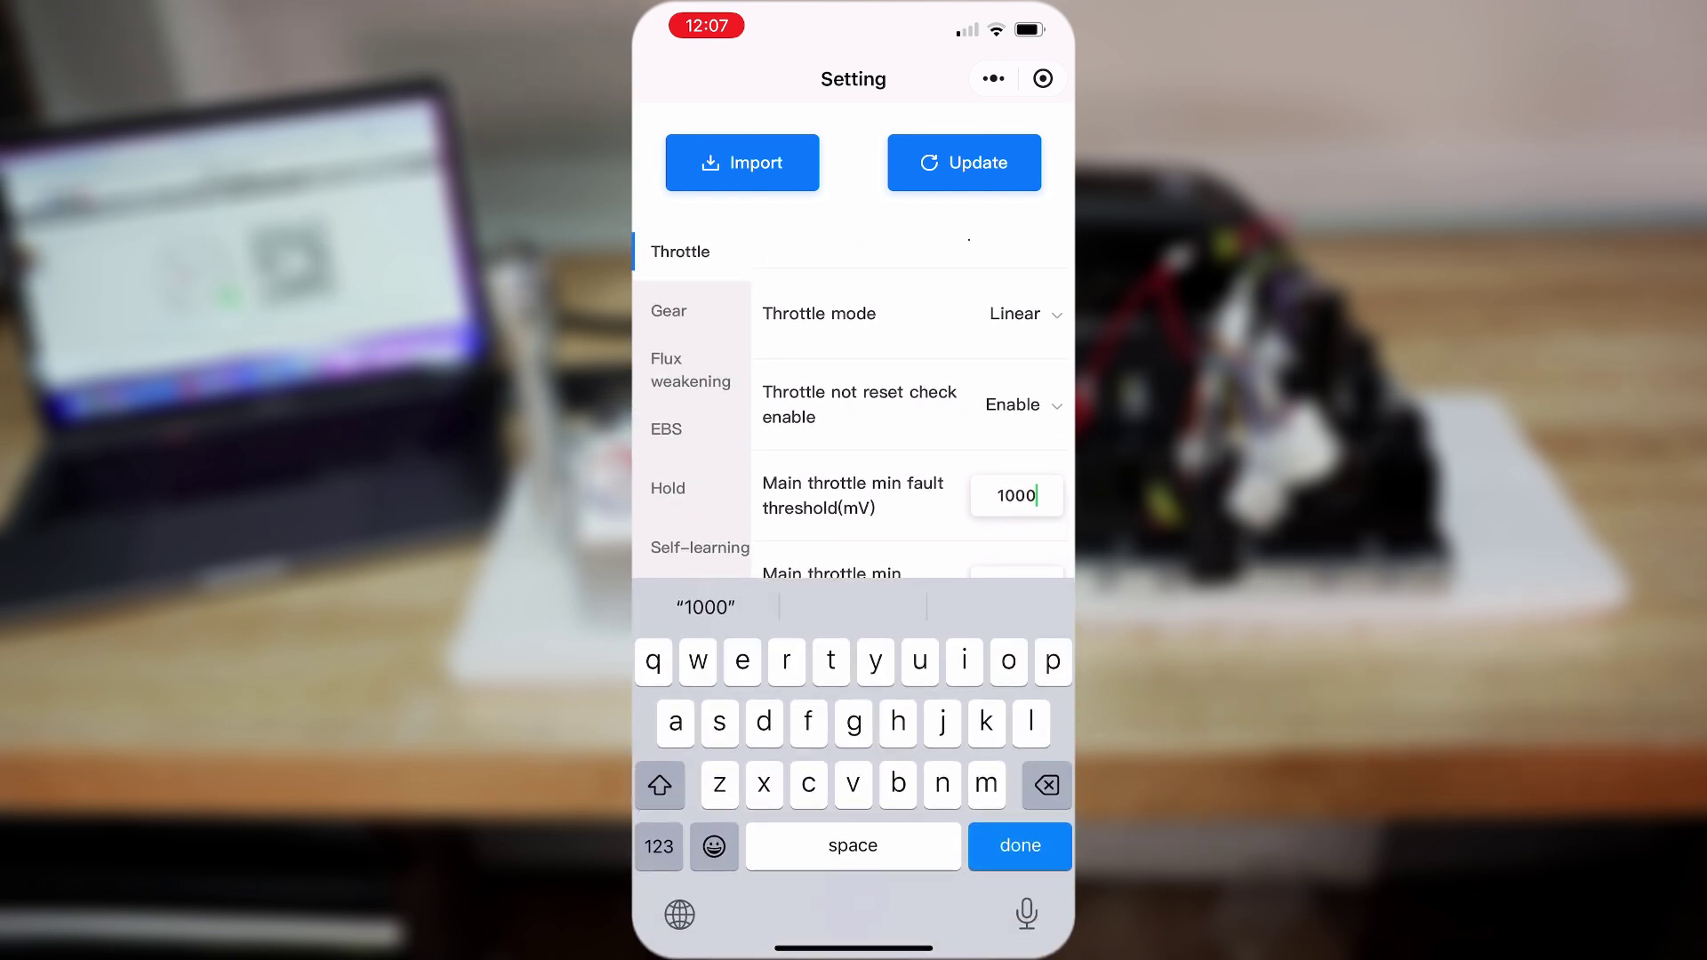
pyautogui.click(1020, 846)
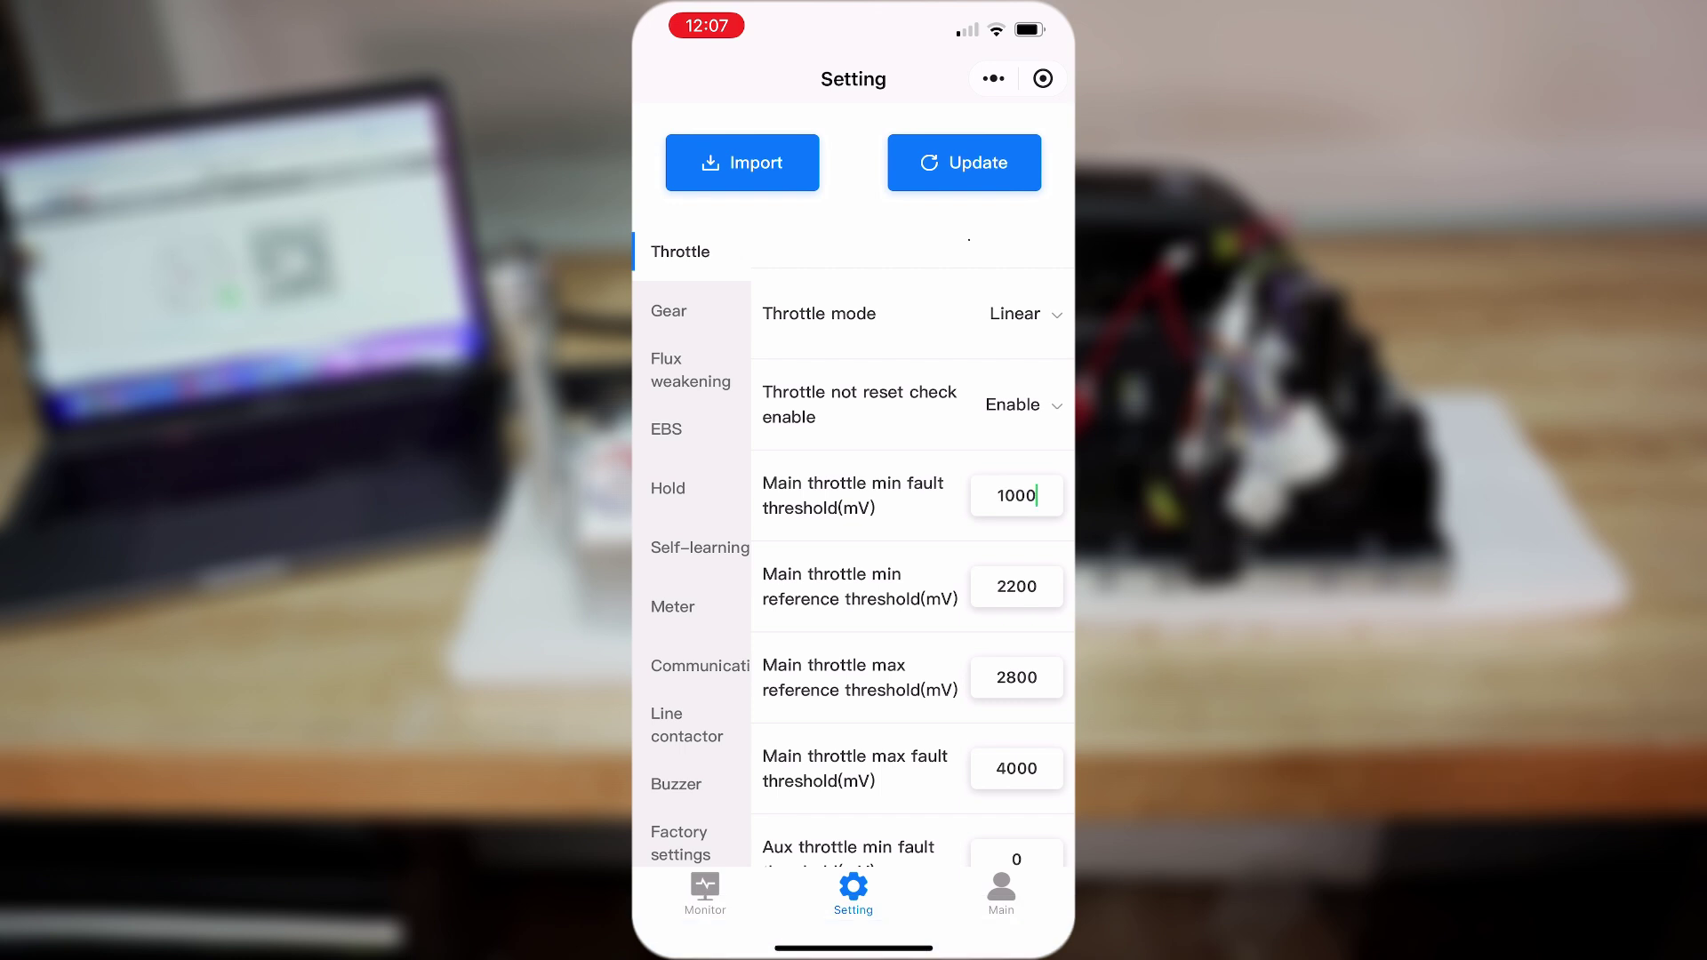
pyautogui.click(1020, 845)
pyautogui.click(1016, 495)
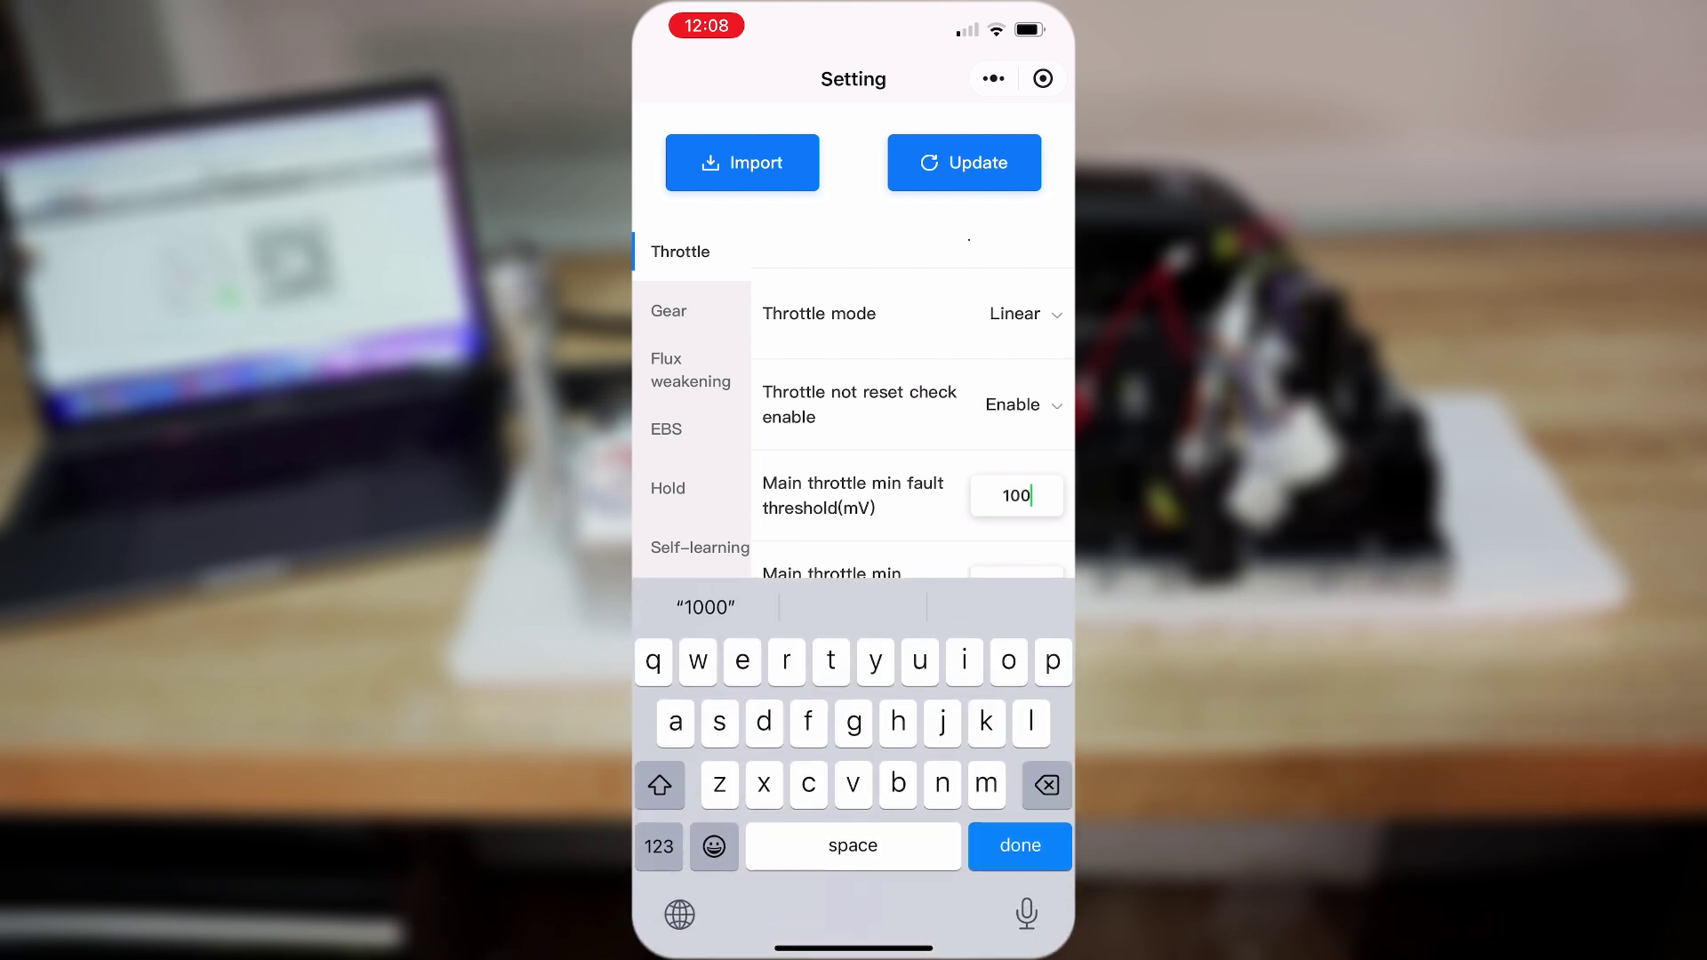
pyautogui.press('BackSpace')
pyautogui.press('BackSpace')
pyautogui.press('BackSpace')
pyautogui.click(659, 845)
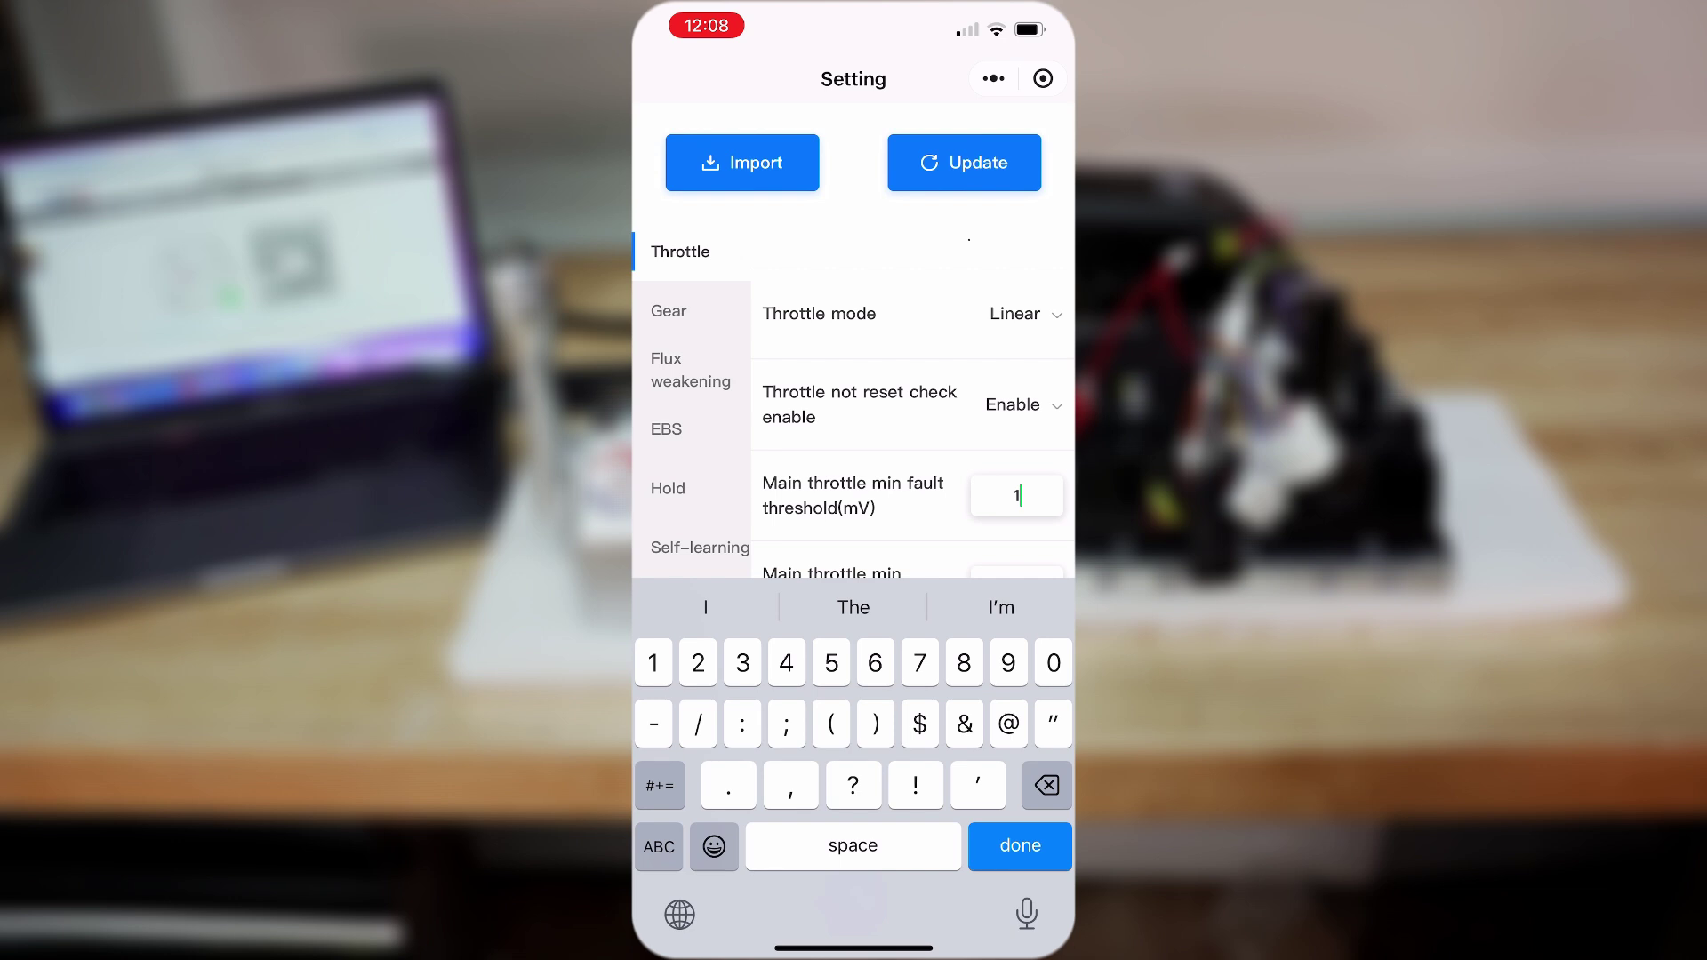
pyautogui.write('000')
pyautogui.click(1020, 845)
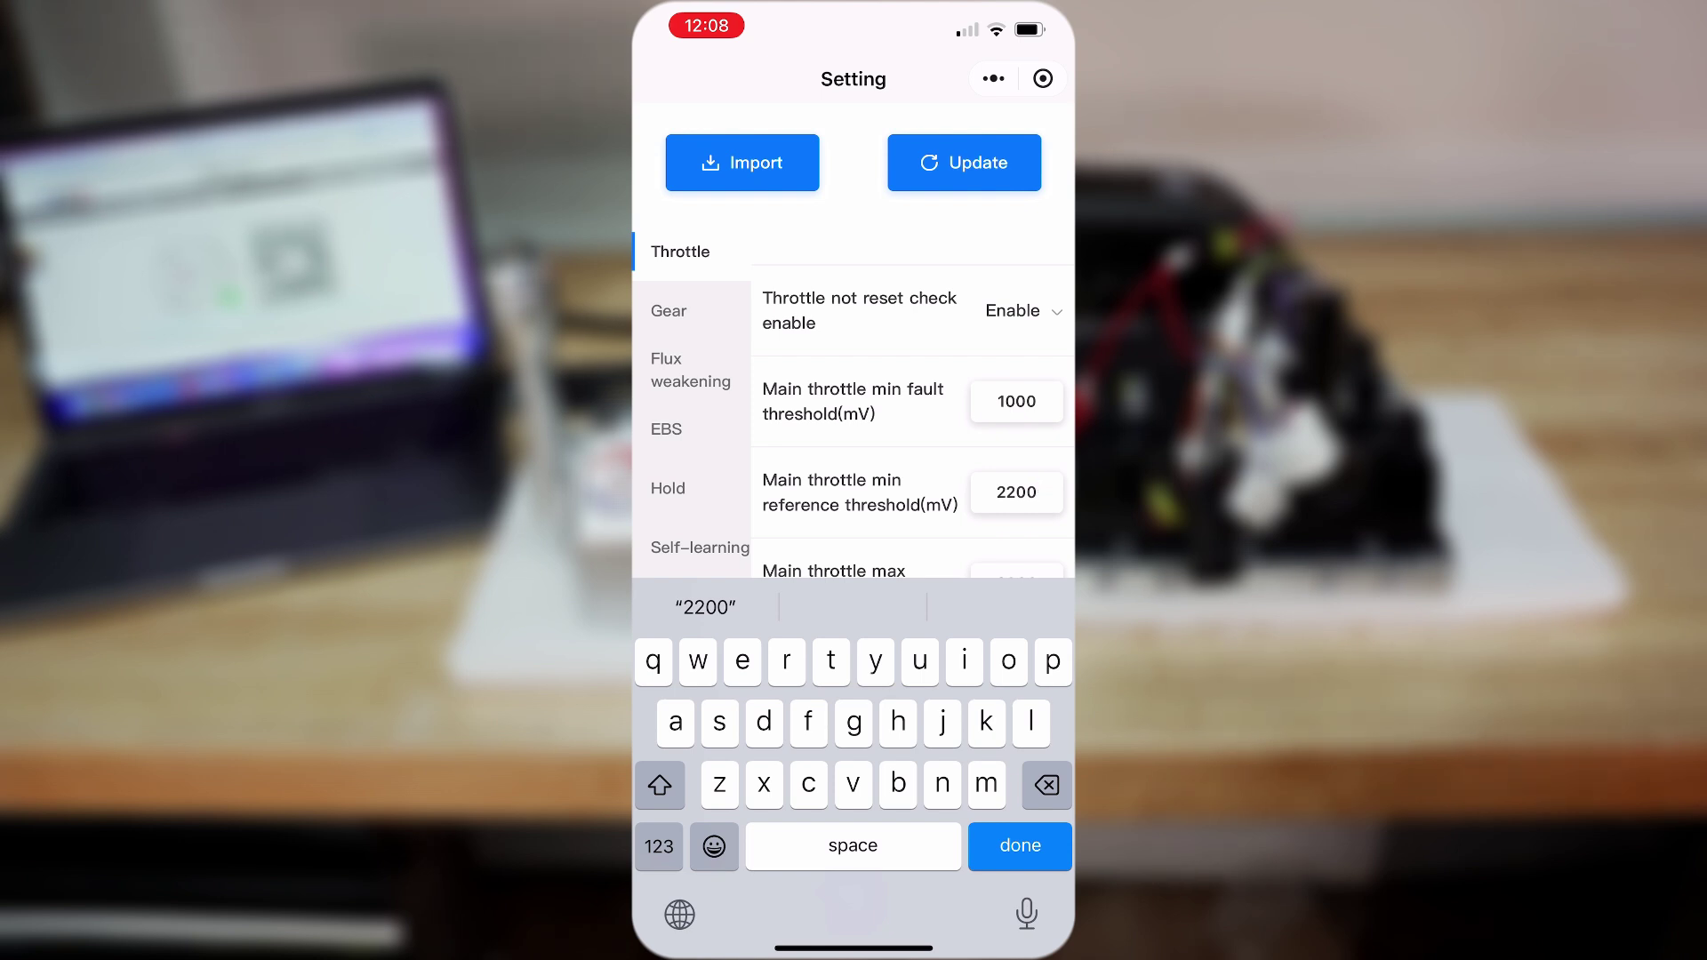
# - Set the main throttle min reference threshold to 2200 mV
pyautogui.press('BackSpace')
pyautogui.write('2200')
pyautogui.press('Return')
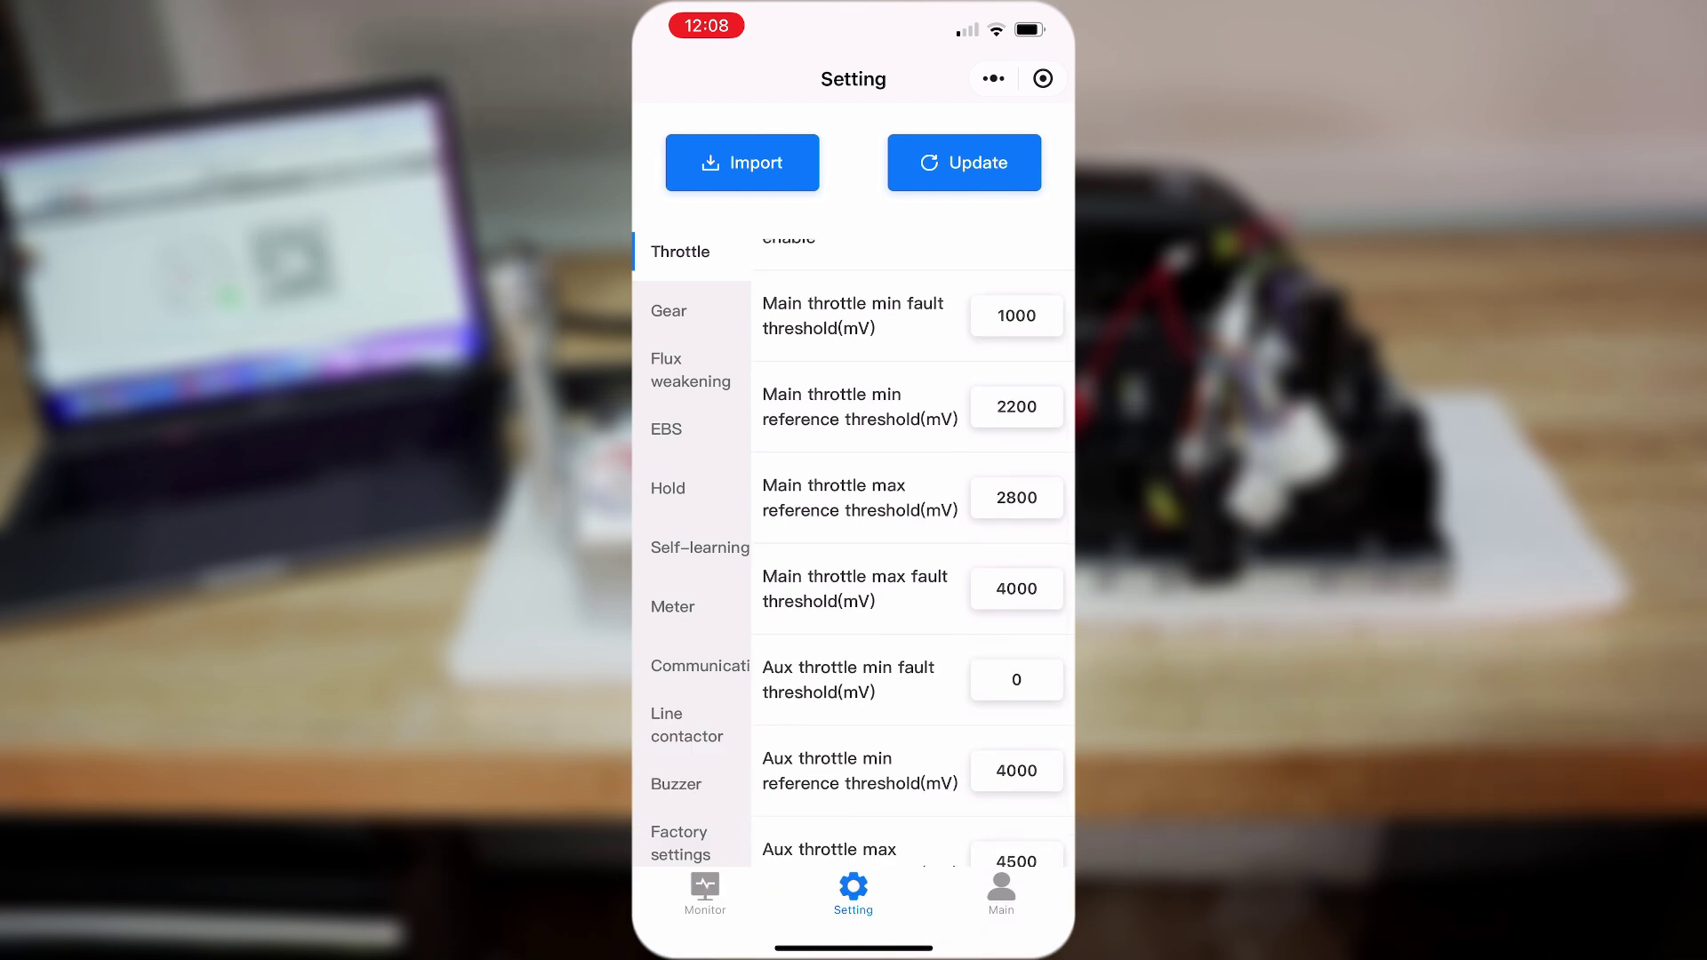
# - Re-enter the main throttle max reference threshold as 2800 mV
pyautogui.click(1016, 497)
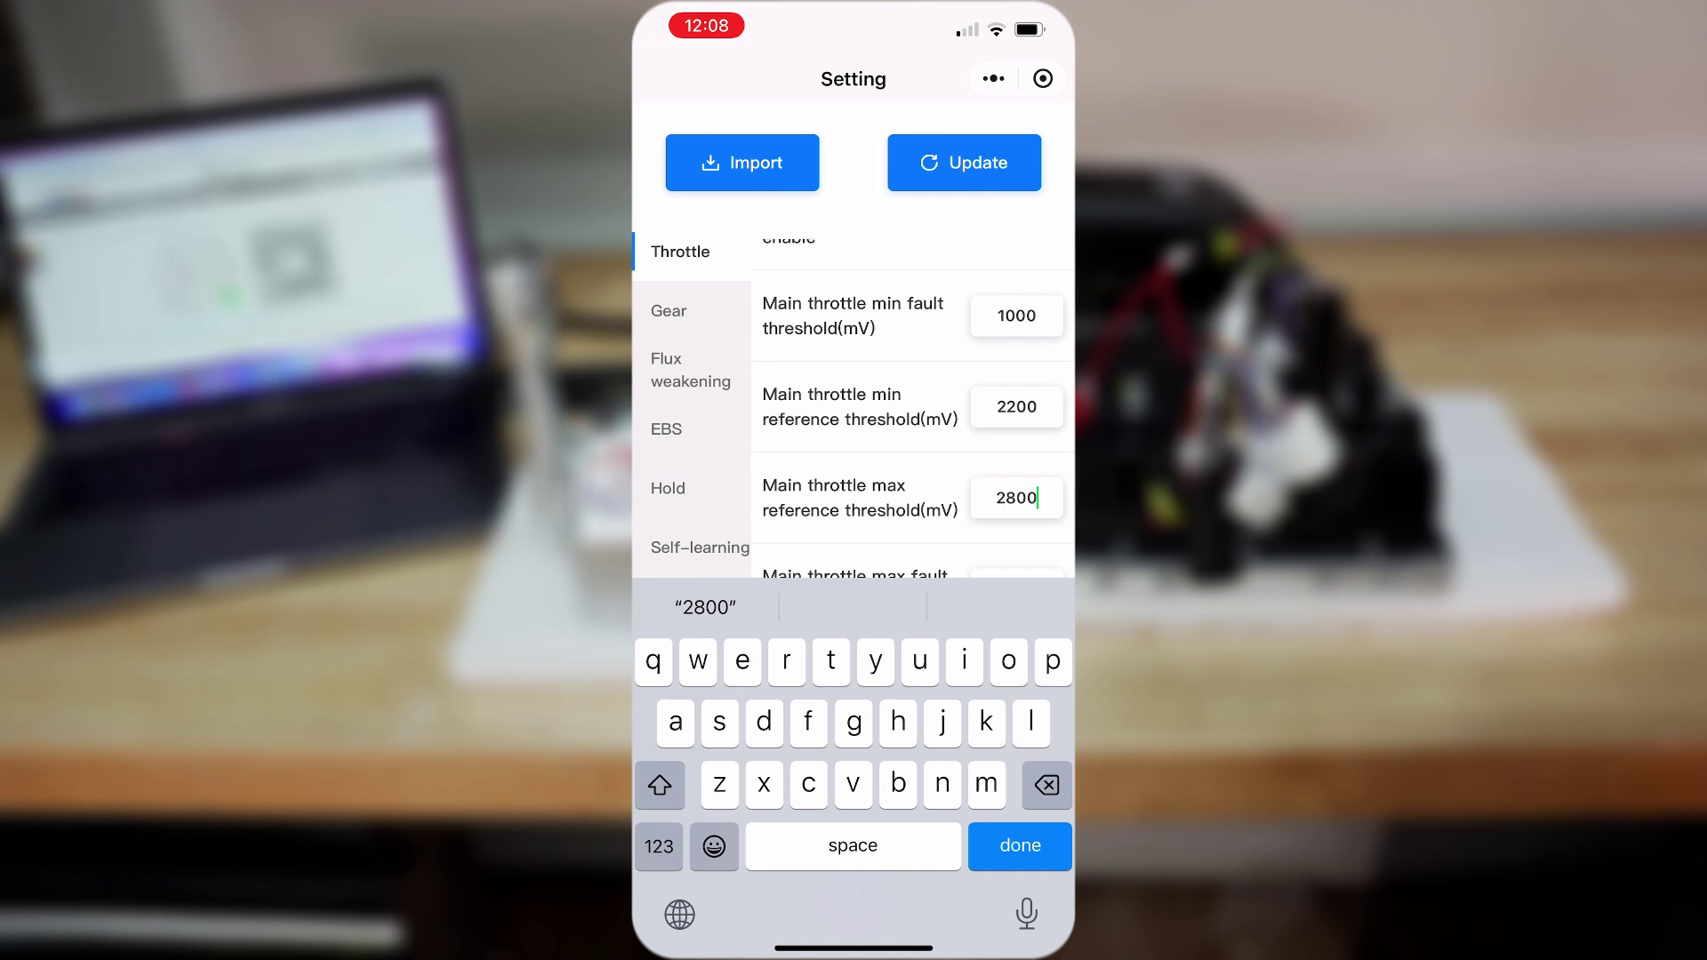
pyautogui.press('BackSpace')
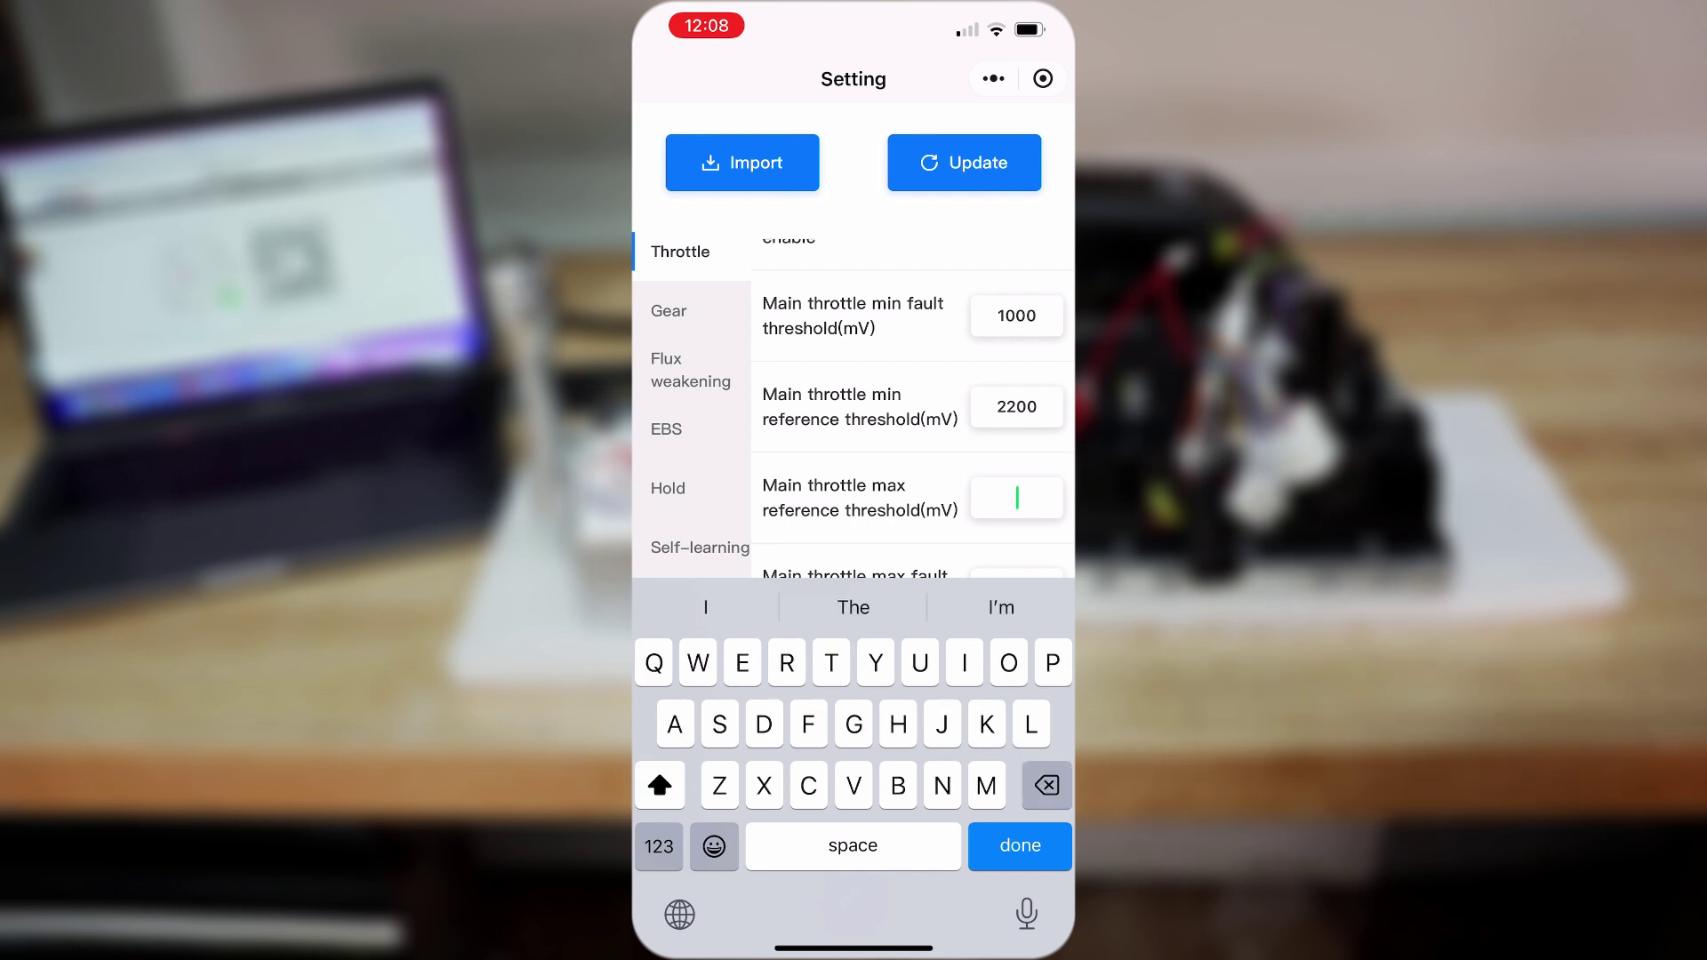
pyautogui.click(659, 845)
pyautogui.write('2800')
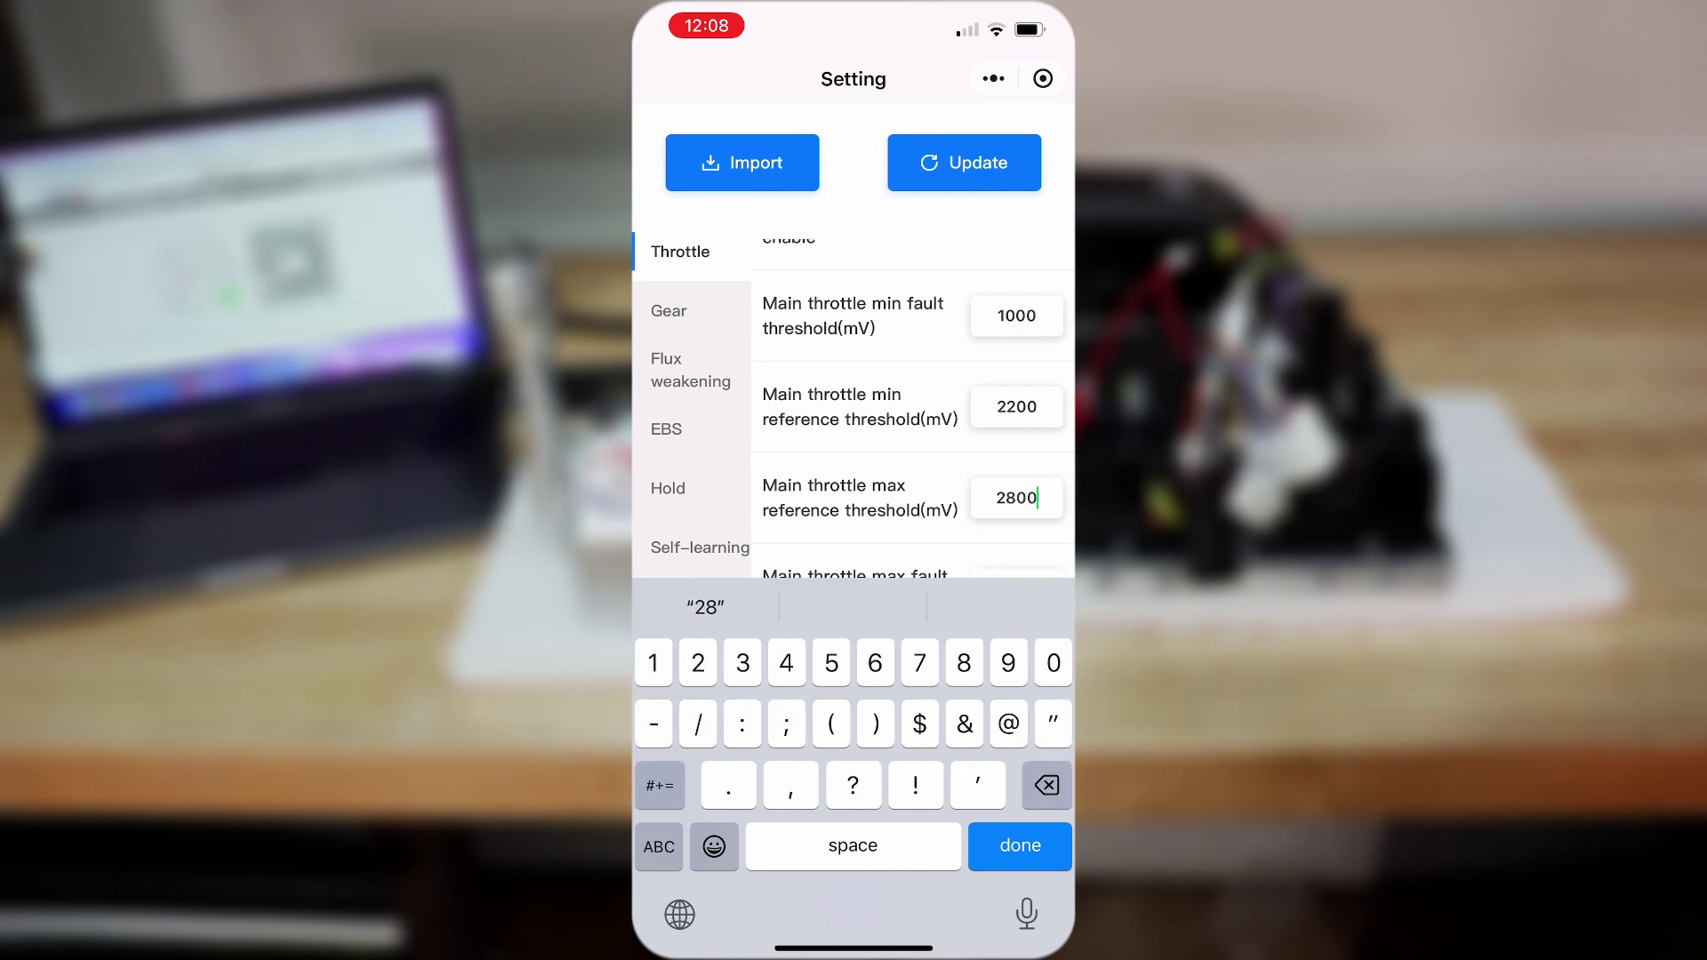
pyautogui.press('Return')
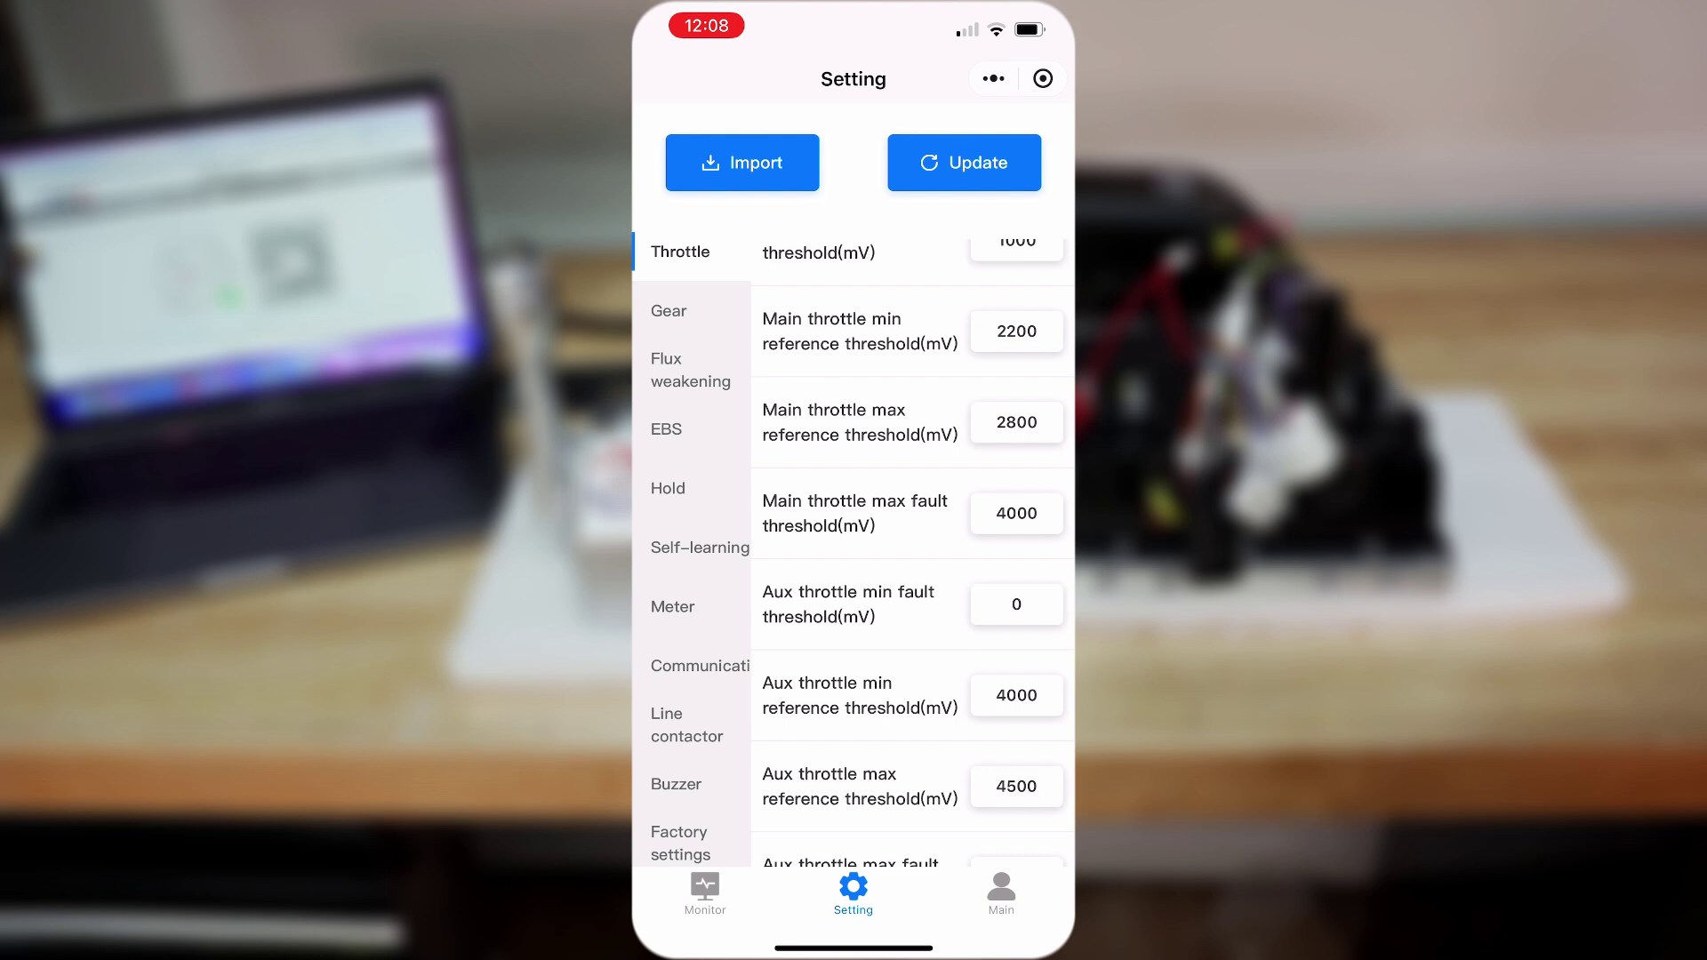
# - Clear the main throttle max fault threshold for a new digit entry
pyautogui.click(1016, 513)
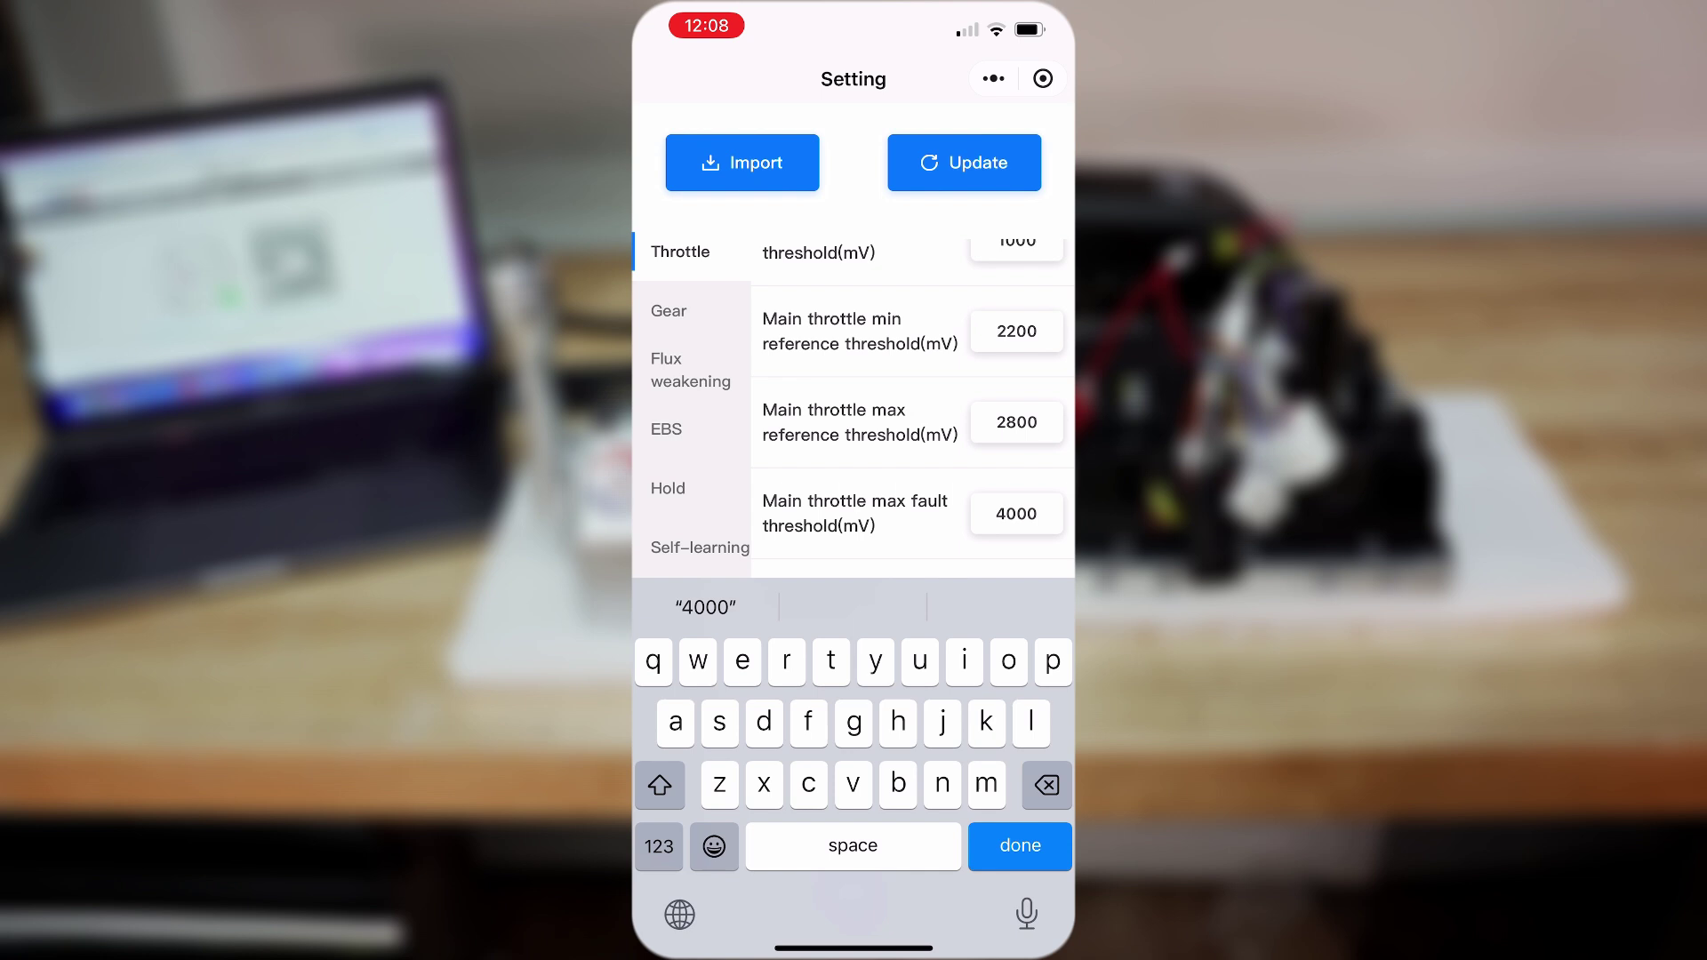
pyautogui.press('BackSpace')
pyautogui.press('BackSpace')
pyautogui.click(659, 845)
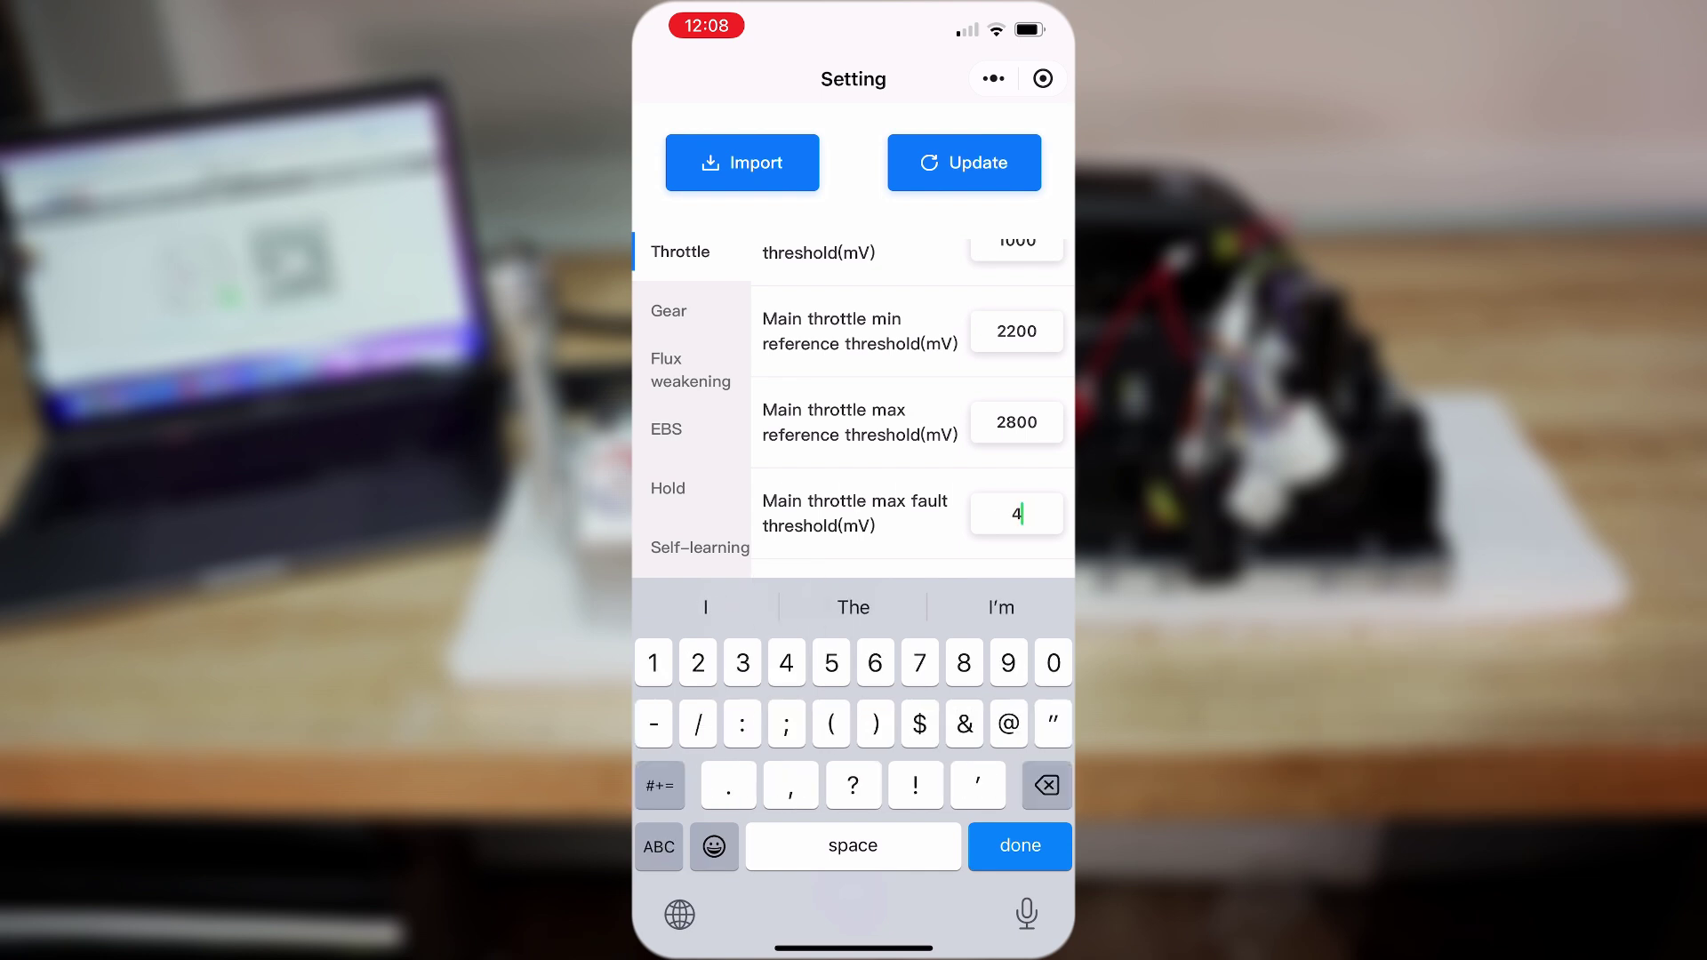
# - Confirm the 4000 mV max fault threshold and acknowledge the successful settings update
pyautogui.click(1020, 846)
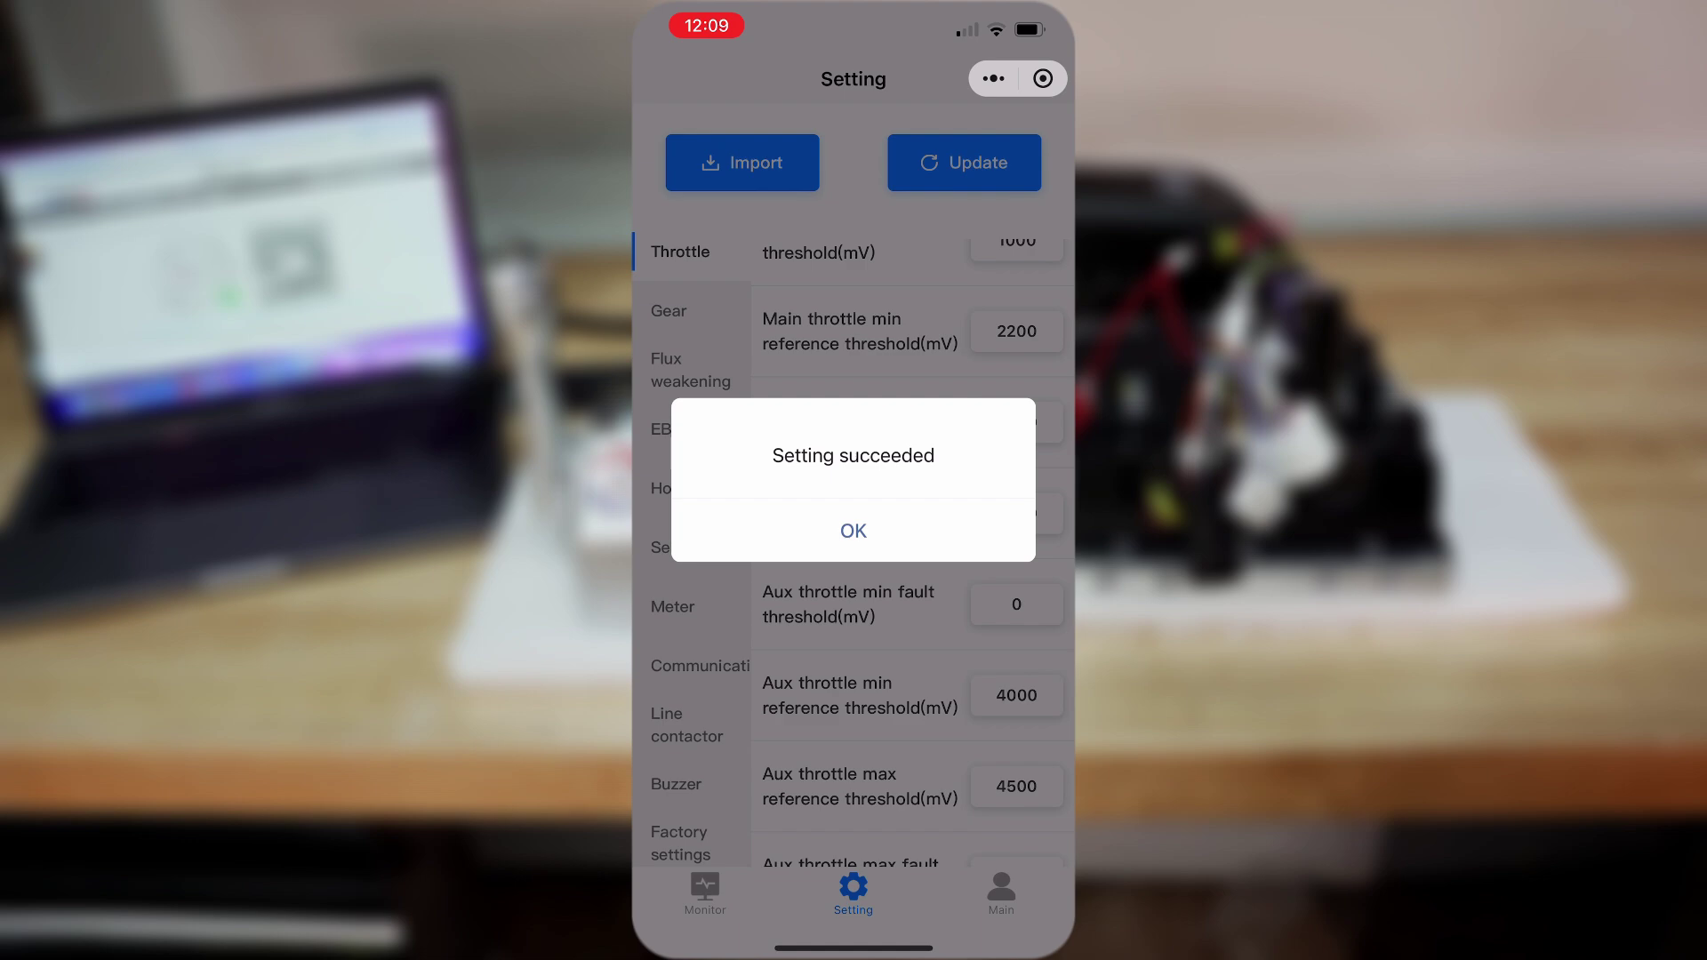
pyautogui.click(853, 531)
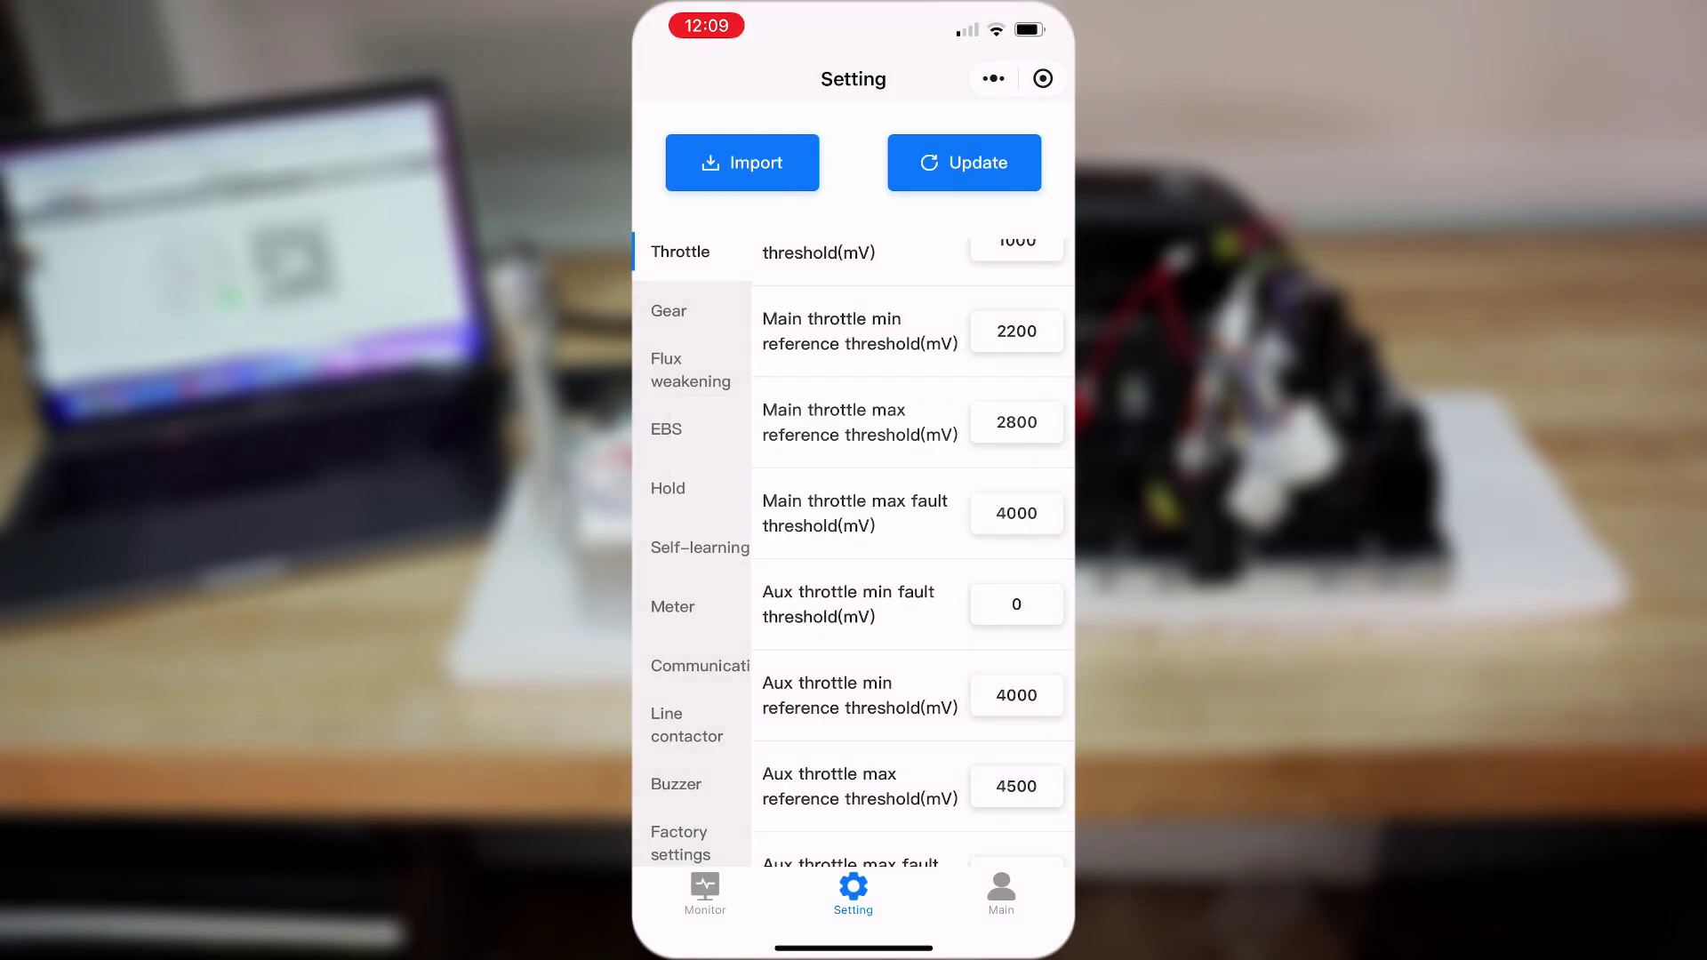